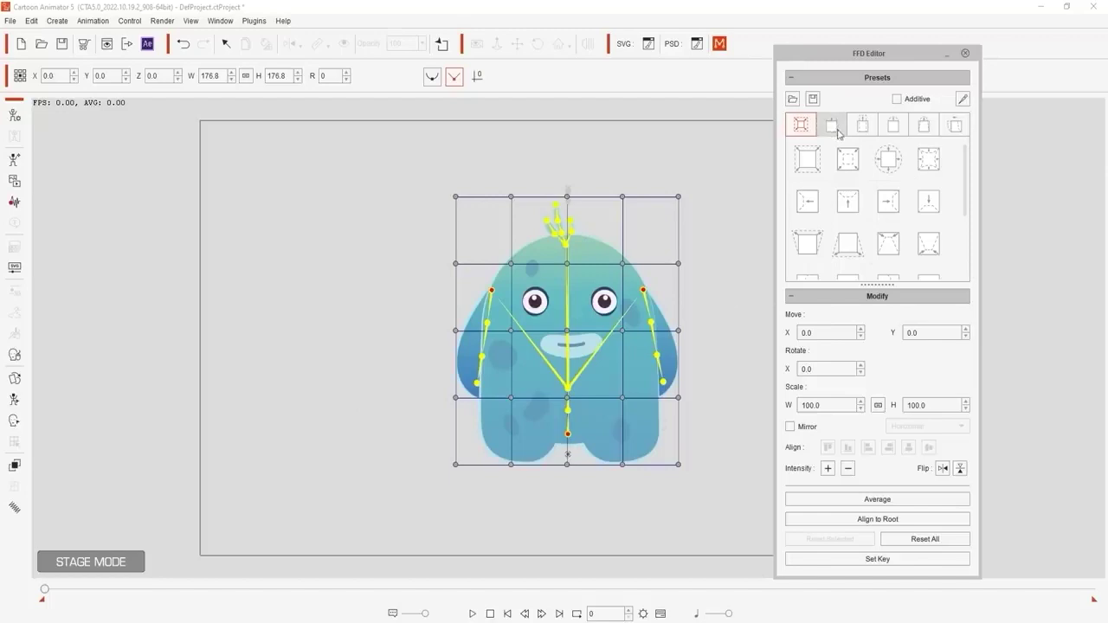
- Look through the deformation preset categories of the FFD Editor, up to the last one
left_click(863, 125)
left_click(895, 128)
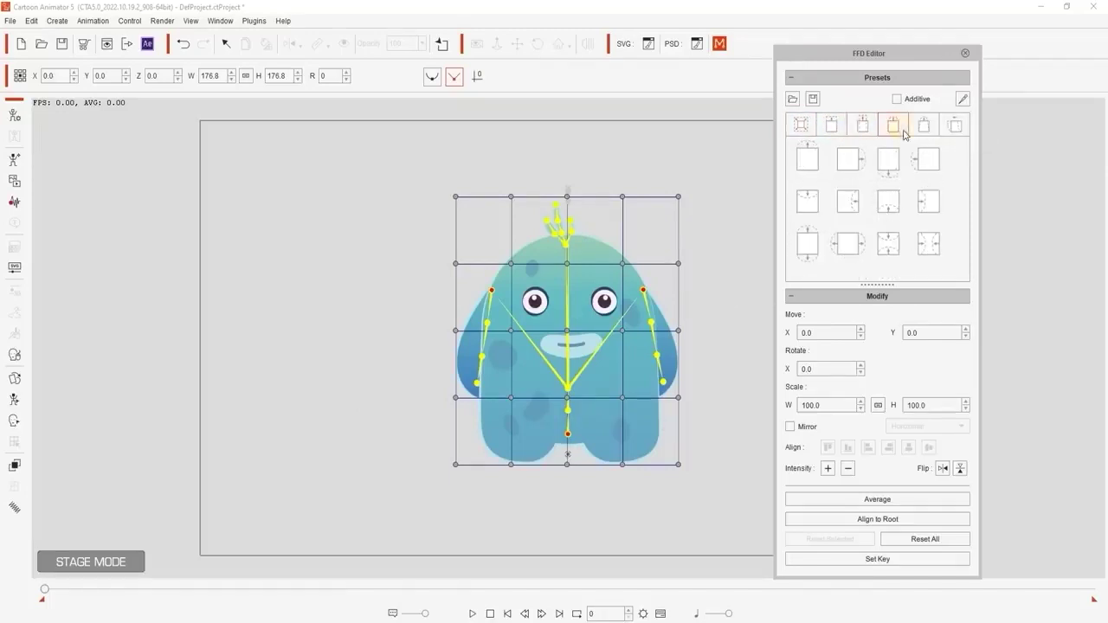
left_click(923, 128)
left_click(952, 128)
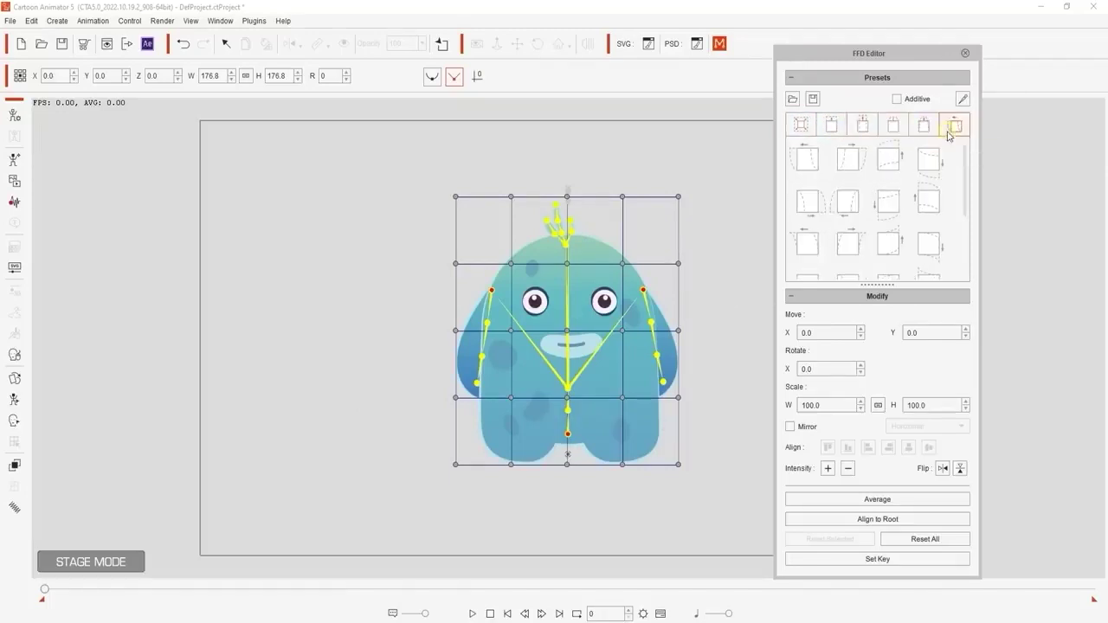
- Hide the character's bones in the bone display settings so only the lattice overlays the character
left_click(962, 99)
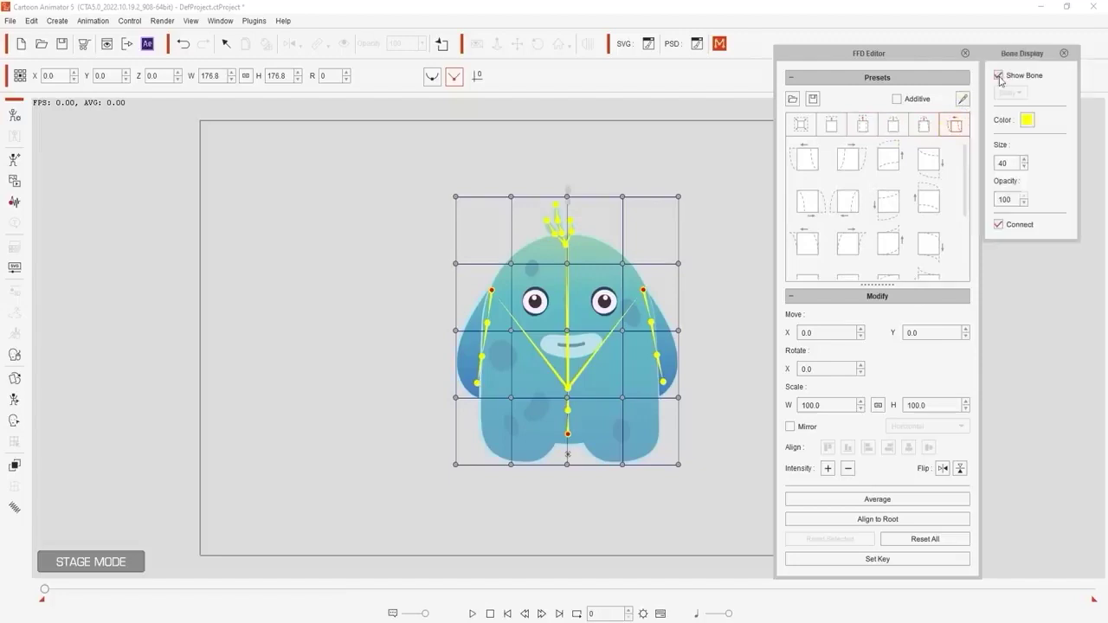
left_click(1000, 76)
left_click(1064, 52)
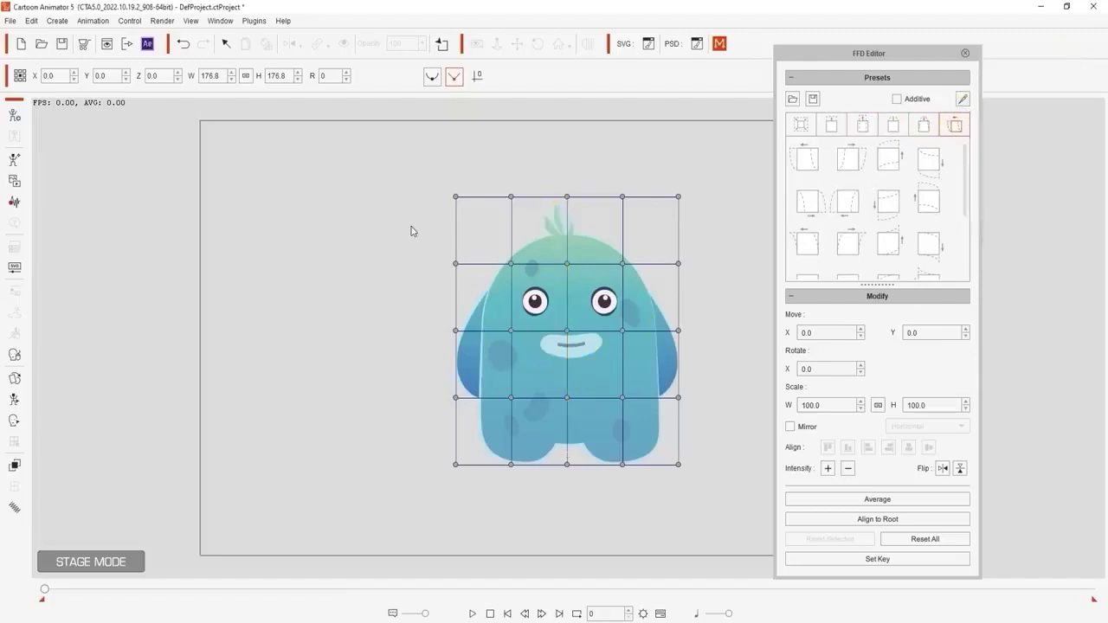
- Pull the lattice's upper-left corner point far outward and move the four lower-left control points outward as a group
left_click_drag(460, 202, 289, 148)
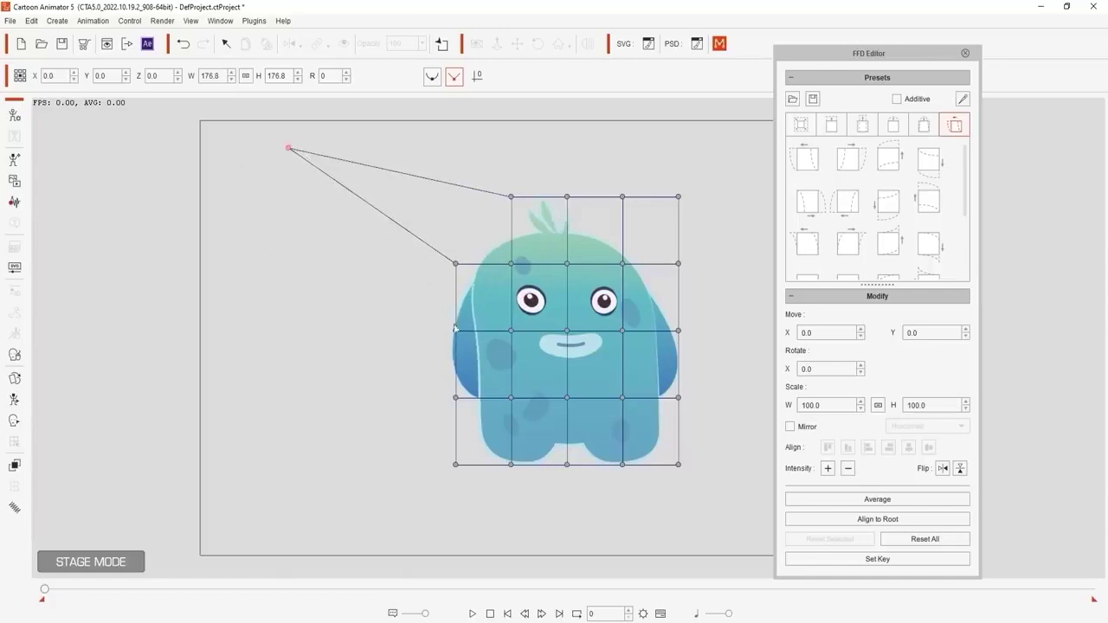
left_click_drag(431, 384, 543, 512)
left_click_drag(502, 451, 392, 477)
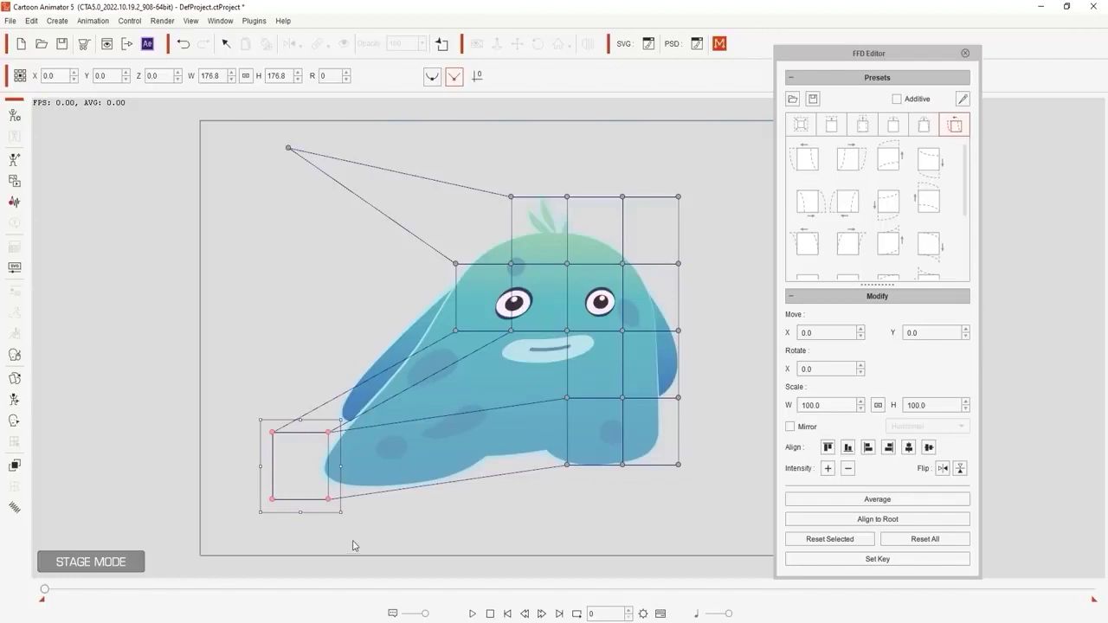
- Reset the four selected lower-left control points, reset the whole lattice, and deselect the points
left_click(798, 543)
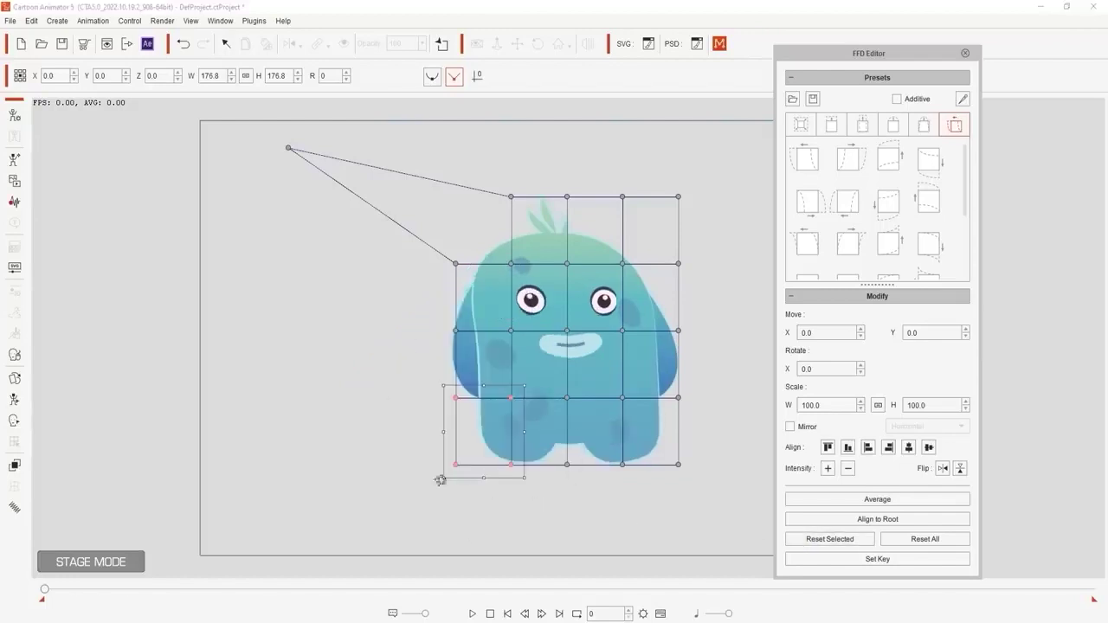
left_click(897, 540)
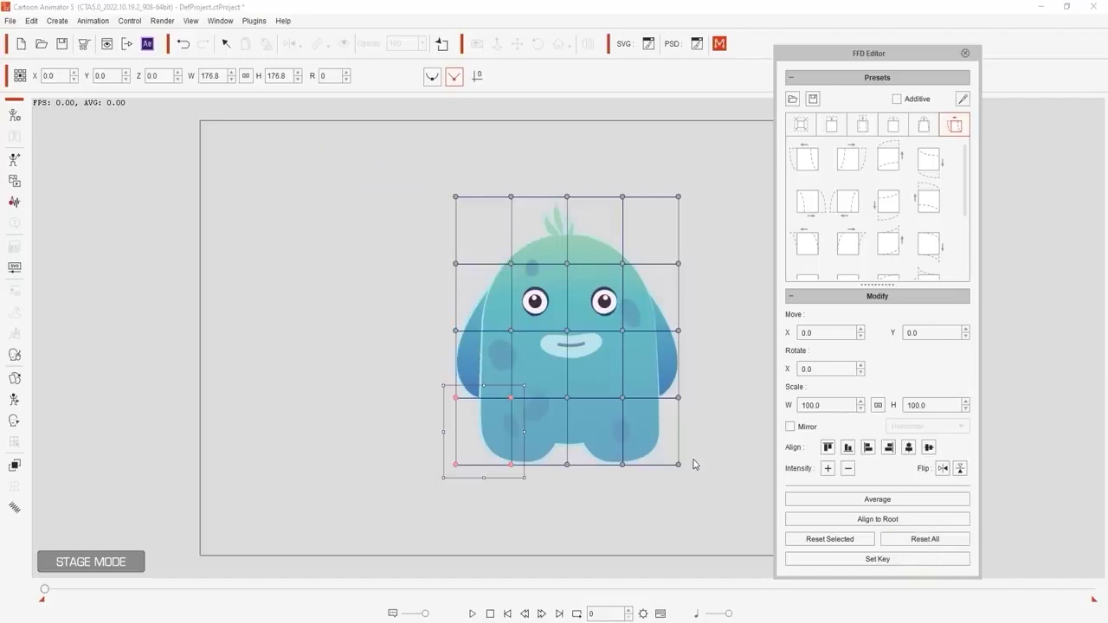
left_click(718, 177)
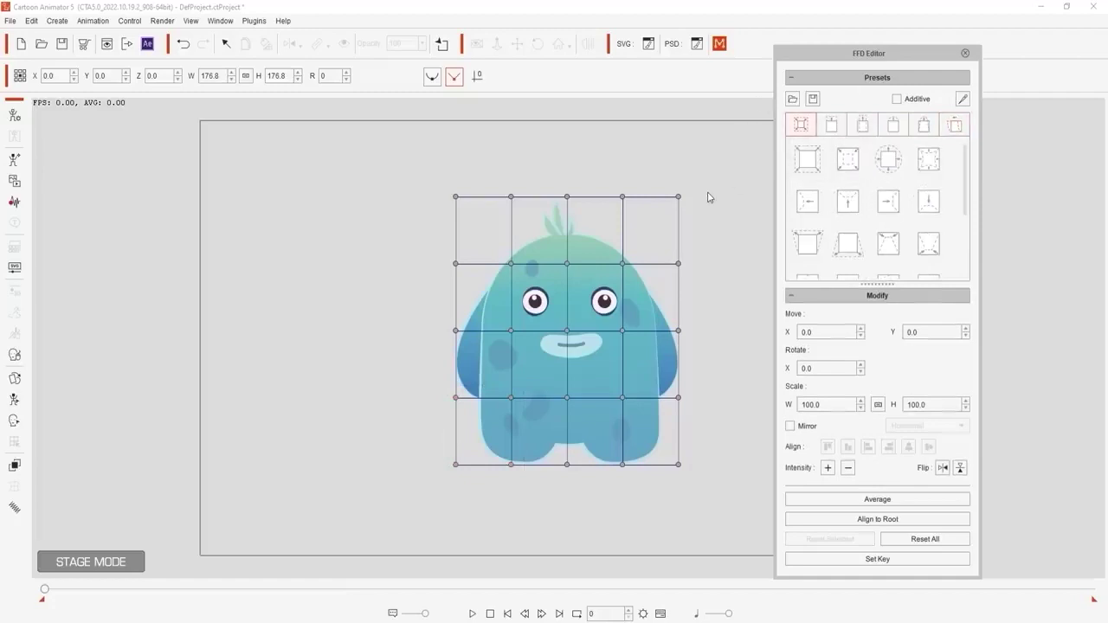
- Try the enlarge, shrink, bulge and pinch presets one after another on the character's lattice
left_click(805, 163)
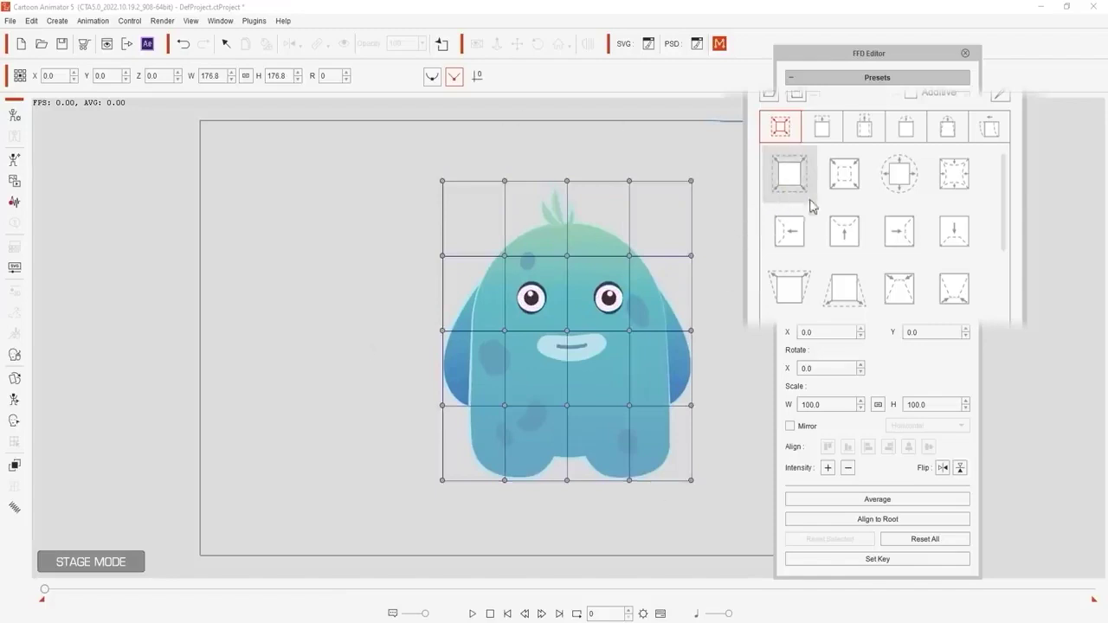
left_click(841, 202)
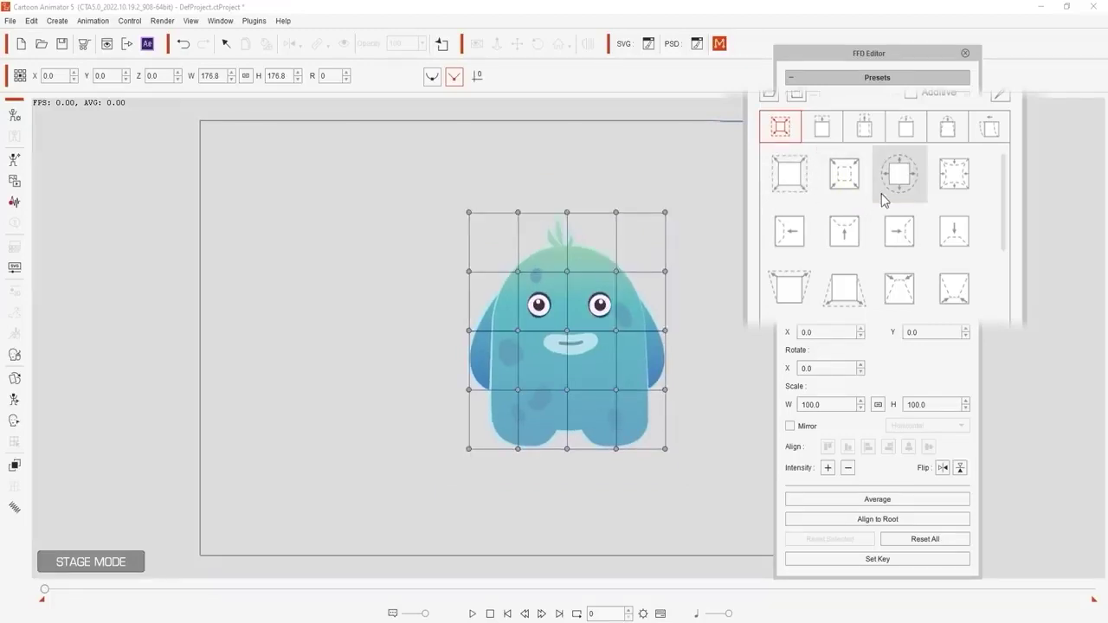
left_click(883, 198)
left_click(941, 196)
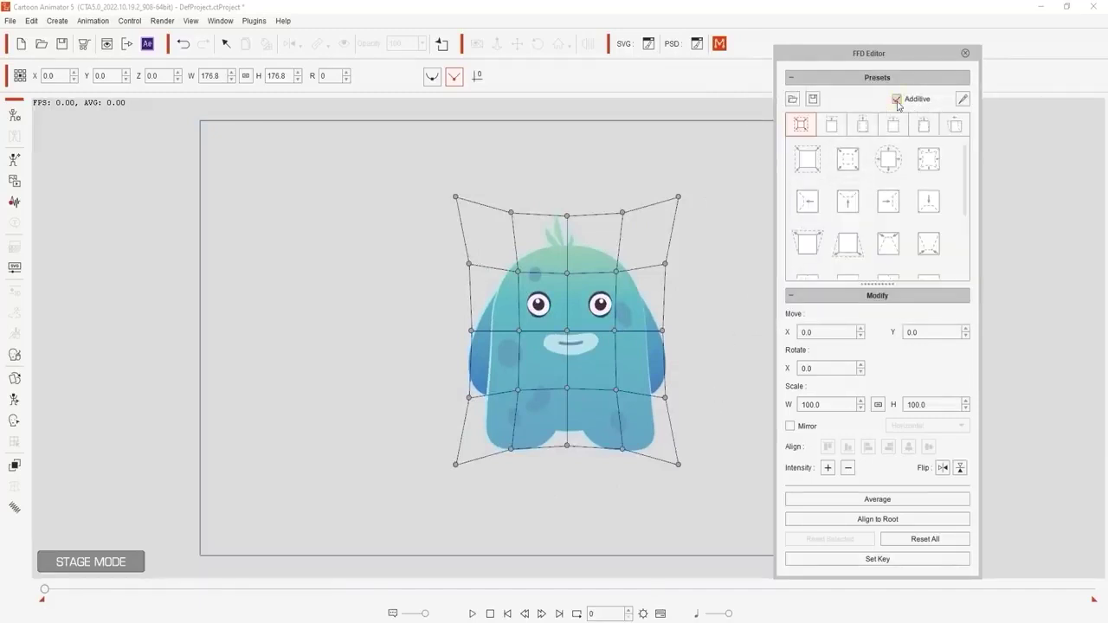
- Stack the pinch preset once more with Additive enabled, then reset the whole lattice
left_click(943, 176)
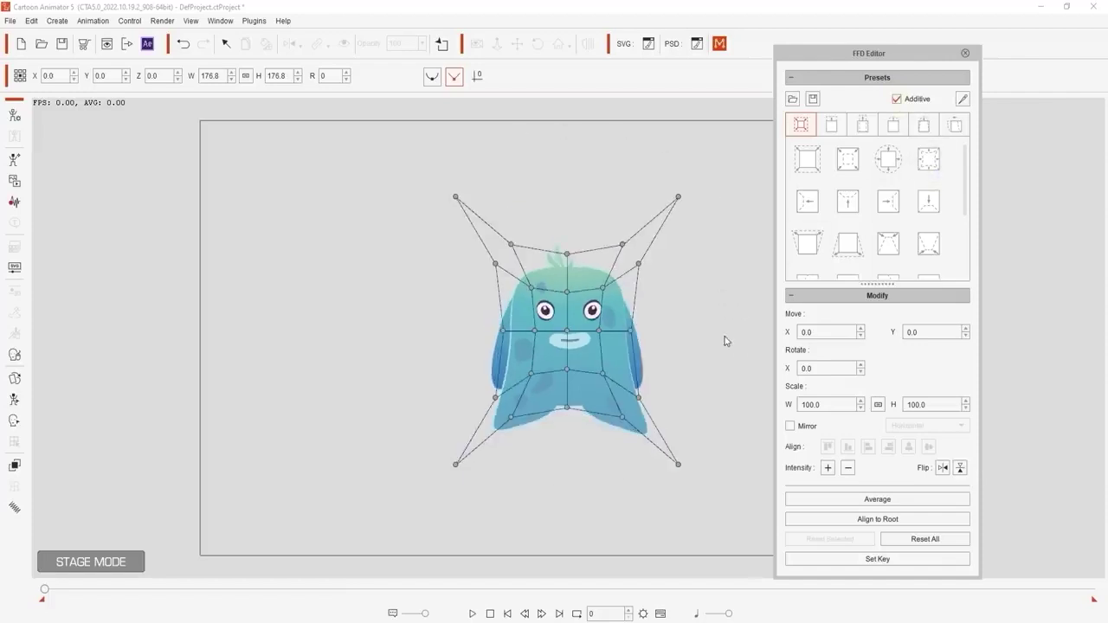
left_click(923, 537)
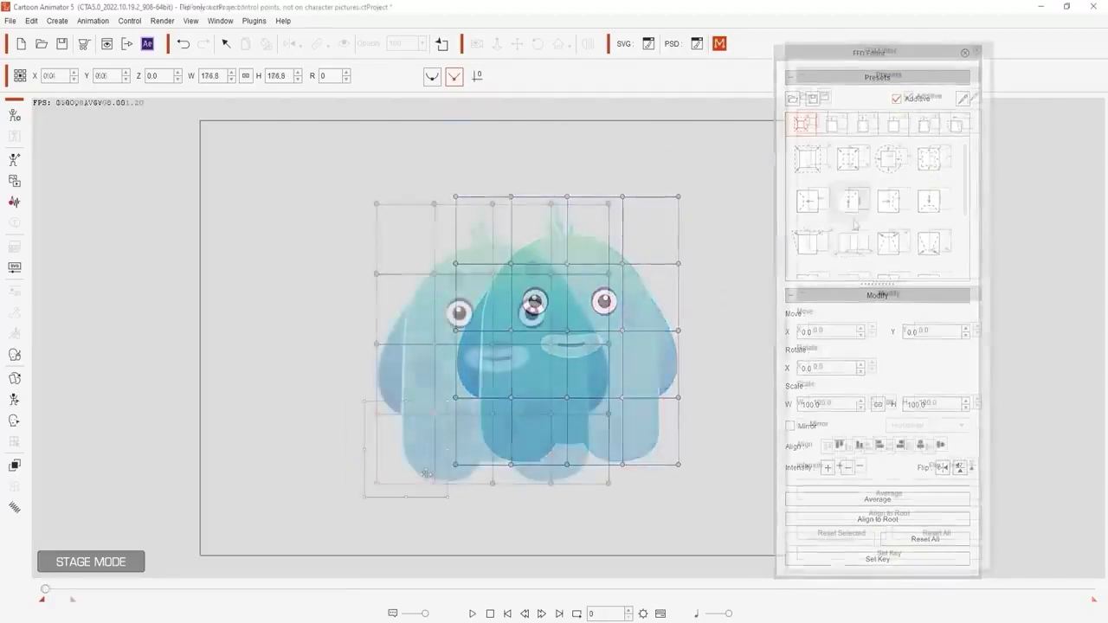
- Move the four lower-left and the four lower-right control points outward separately, then reset the whole lattice
left_click_drag(424, 471, 358, 471)
left_click_drag(528, 392, 639, 510)
left_click_drag(605, 471, 702, 470)
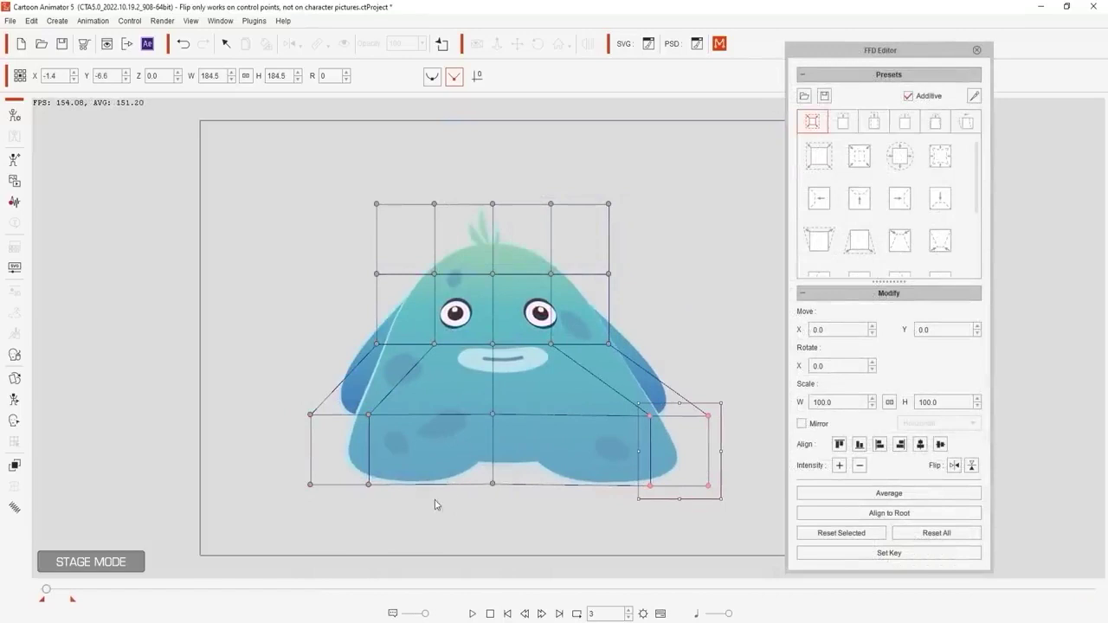
left_click(933, 532)
- Enable Mirror for control point editing and set its direction to Horizontal
left_click(802, 423)
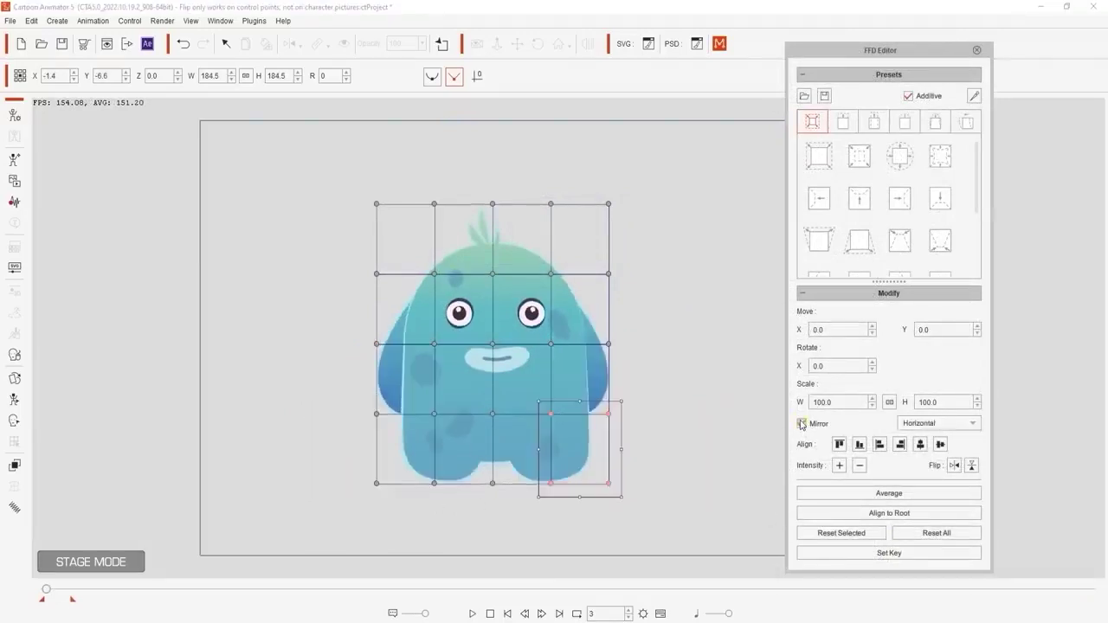
left_click(971, 424)
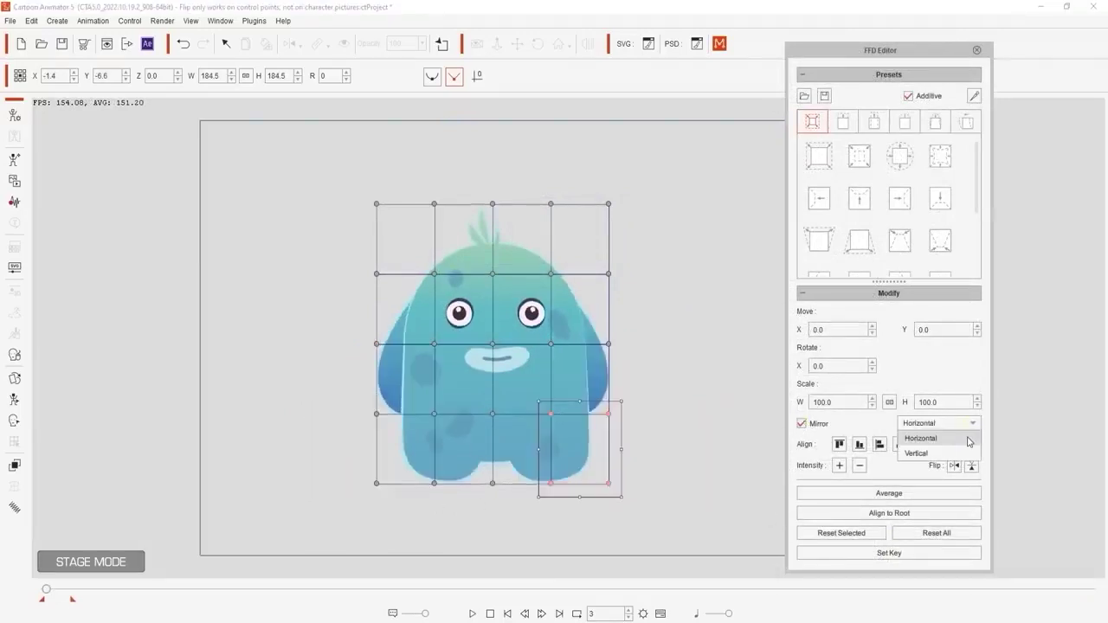
left_click(937, 433)
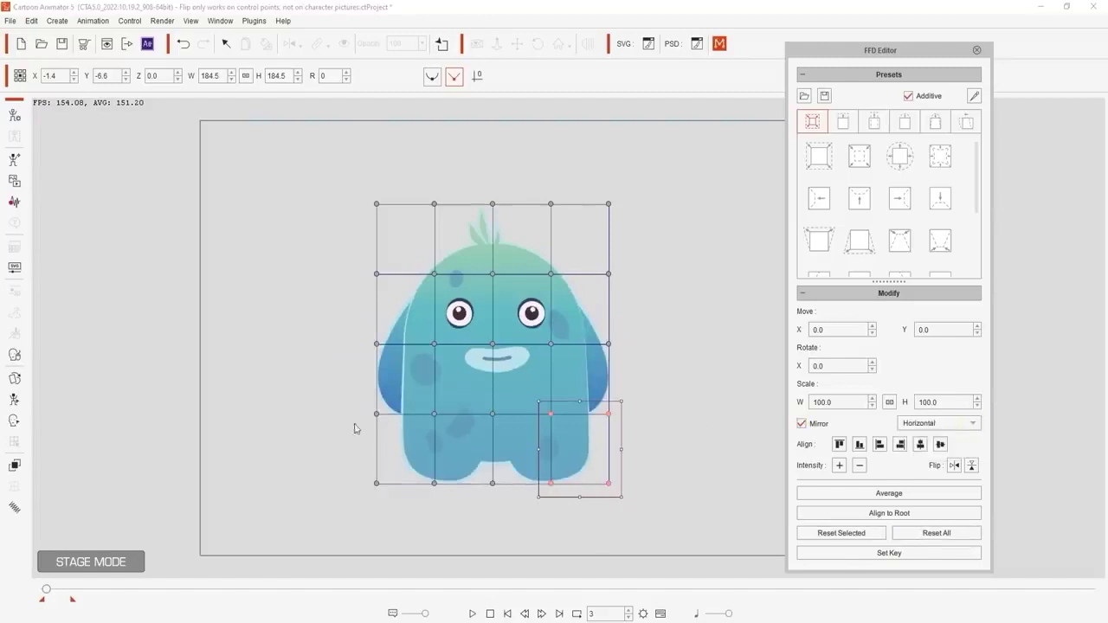
- Move the four lower-left control points outward with mirroring so both lower corners of the character spread apart
left_click_drag(355, 398, 457, 519)
left_click_drag(403, 465, 275, 473)
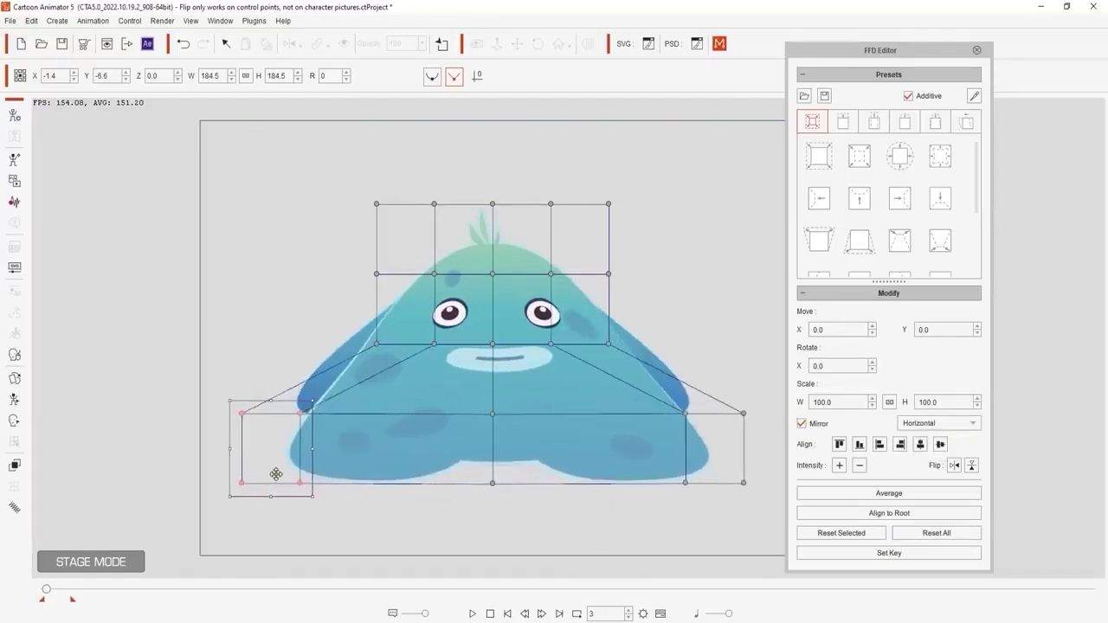
left_click(400, 520)
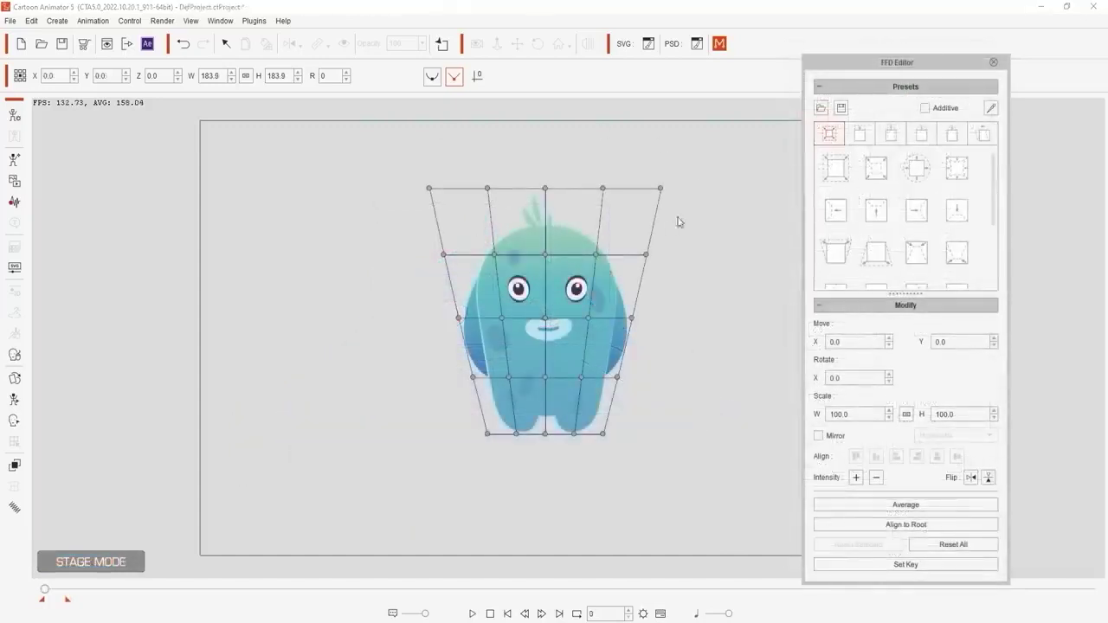
- Pull the top-row control points upward and apart, and move both end points of the second row outward
left_click_drag(660, 188, 692, 180)
left_click_drag(602, 188, 629, 177)
left_click_drag(546, 188, 563, 175)
left_click_drag(487, 188, 399, 178)
left_click_drag(443, 254, 433, 261)
left_click_drag(646, 255, 665, 257)
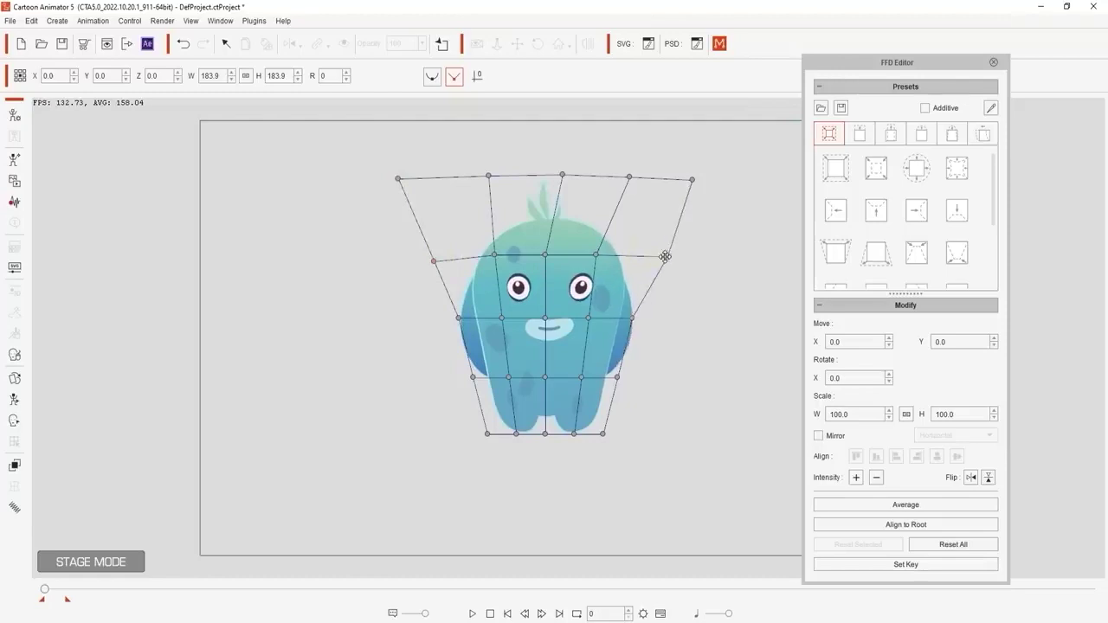
- Move the right edge's third- and fourth-row points outward, then raise the whole top row and nudge its right corner outward
left_click_drag(632, 318, 647, 320)
left_click_drag(616, 377, 629, 377)
left_click_drag(381, 155, 724, 213)
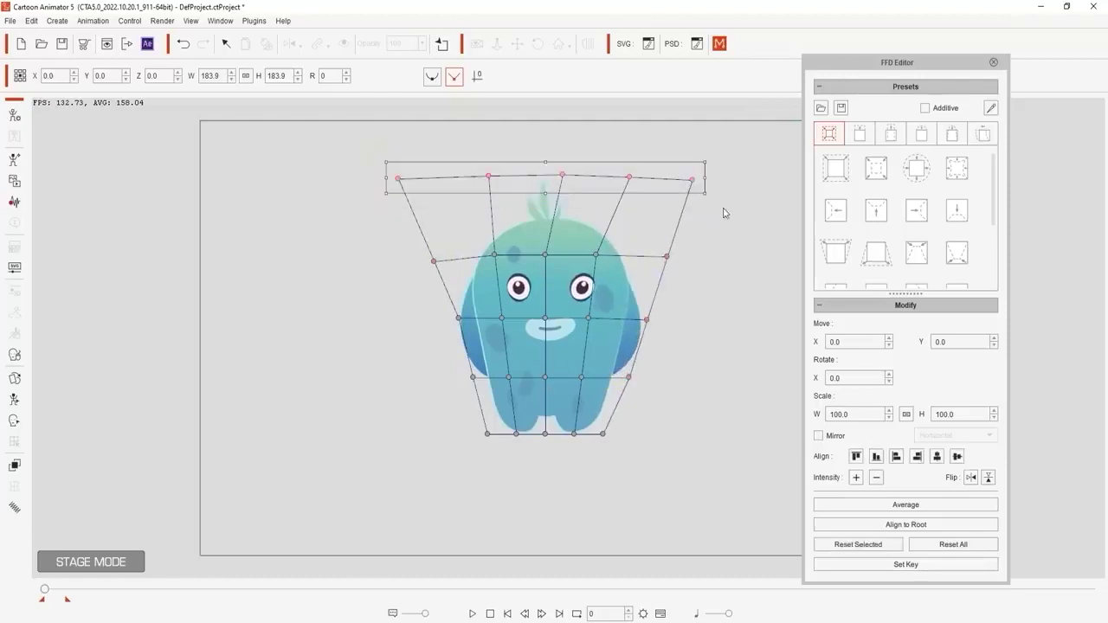
left_click_drag(561, 184, 560, 169)
left_click_drag(693, 165, 699, 165)
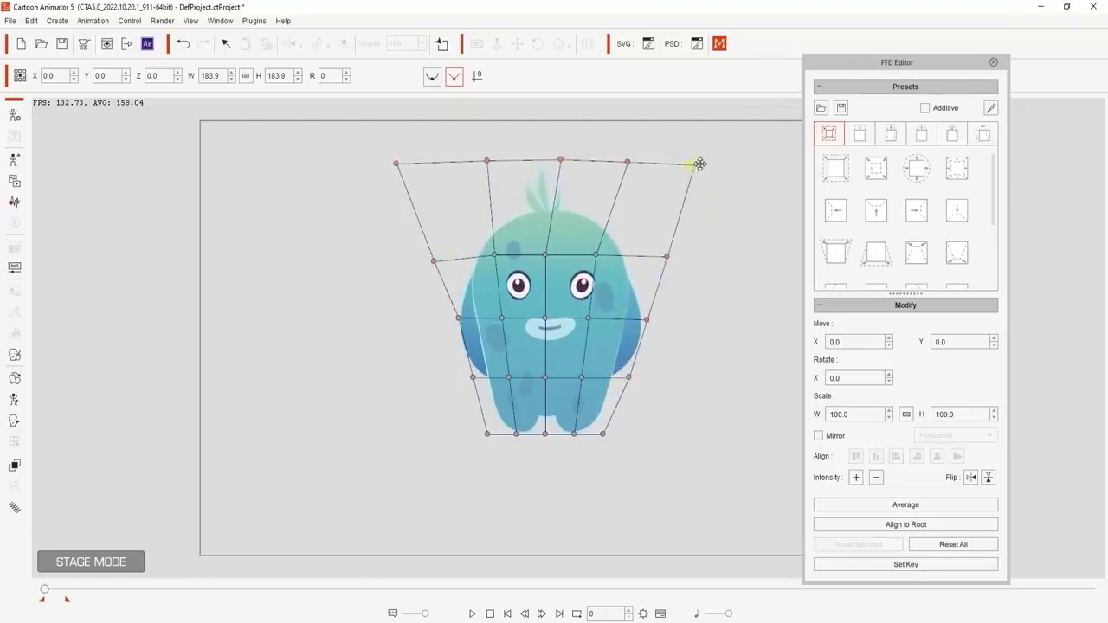
- Nudge the lower left-edge points and the two upper central points, then even out the lattice with Average
left_click_drag(472, 377, 466, 378)
left_click_drag(458, 318, 445, 322)
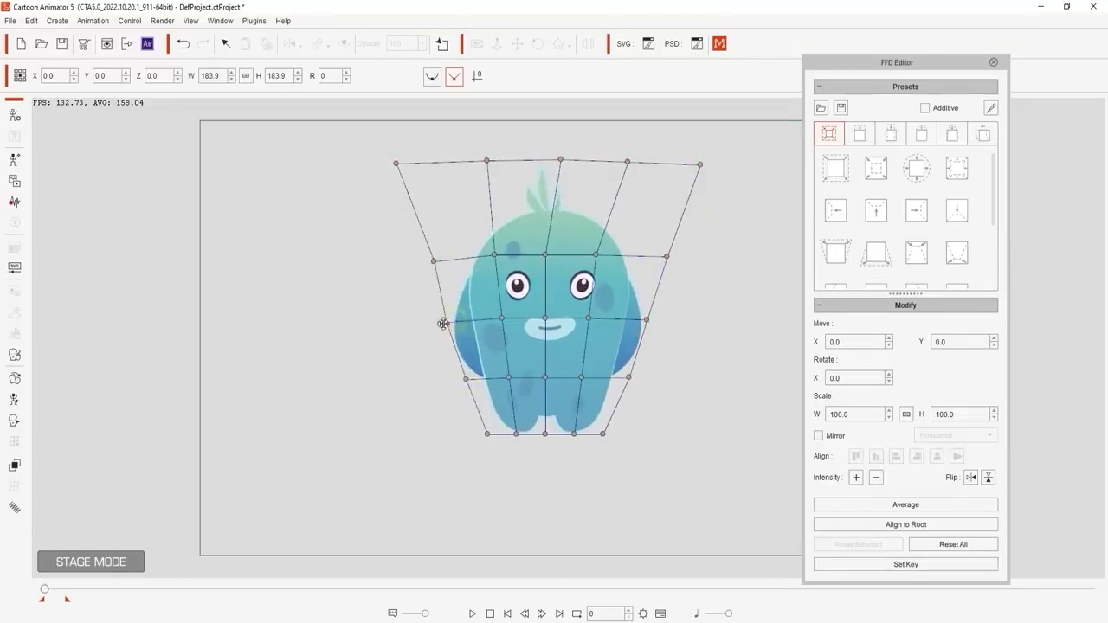
left_click(488, 434)
left_click_drag(545, 318, 550, 317)
left_click_drag(546, 255, 550, 253)
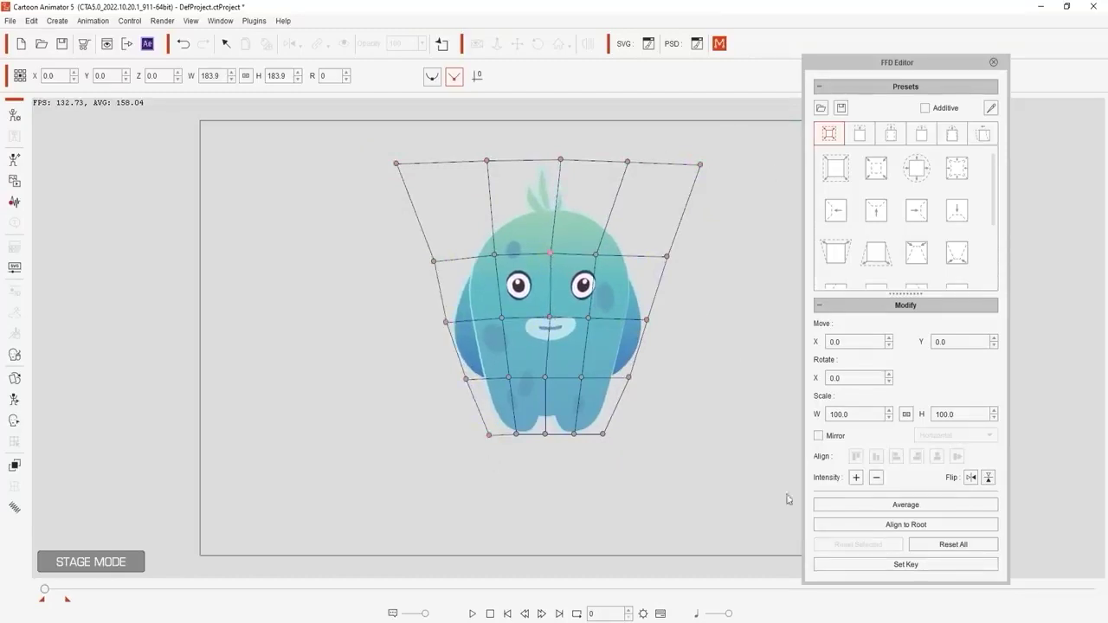
left_click(835, 507)
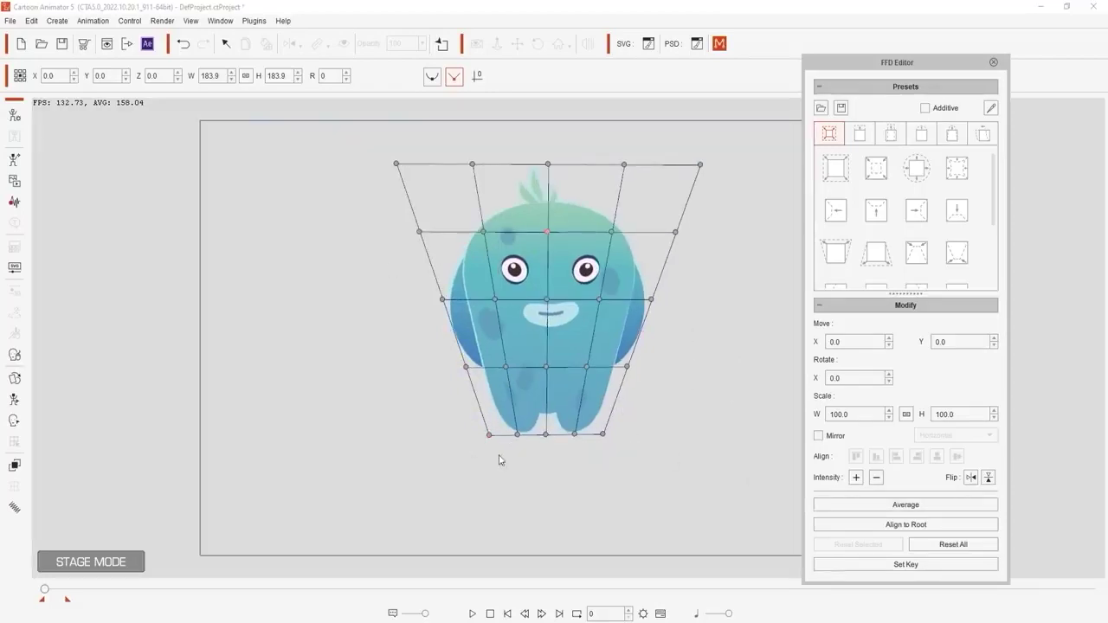
- Pull all four lattice corner points outward and redistribute the control points with Average
left_click_drag(699, 164, 730, 165)
left_click_drag(602, 433, 652, 435)
left_click_drag(489, 435, 437, 435)
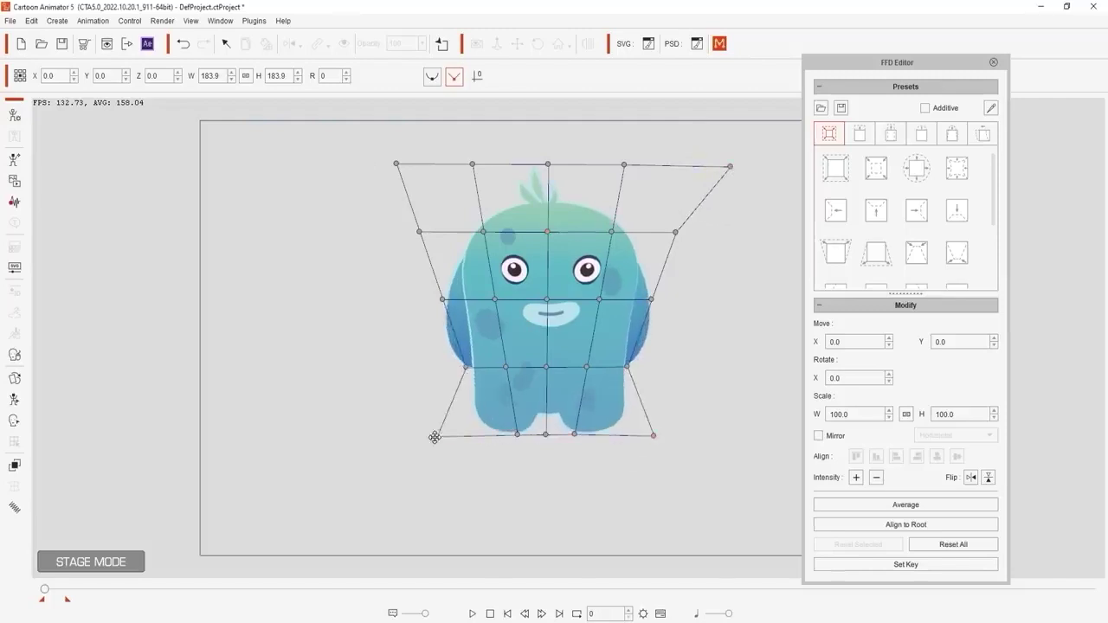
left_click_drag(396, 163, 344, 166)
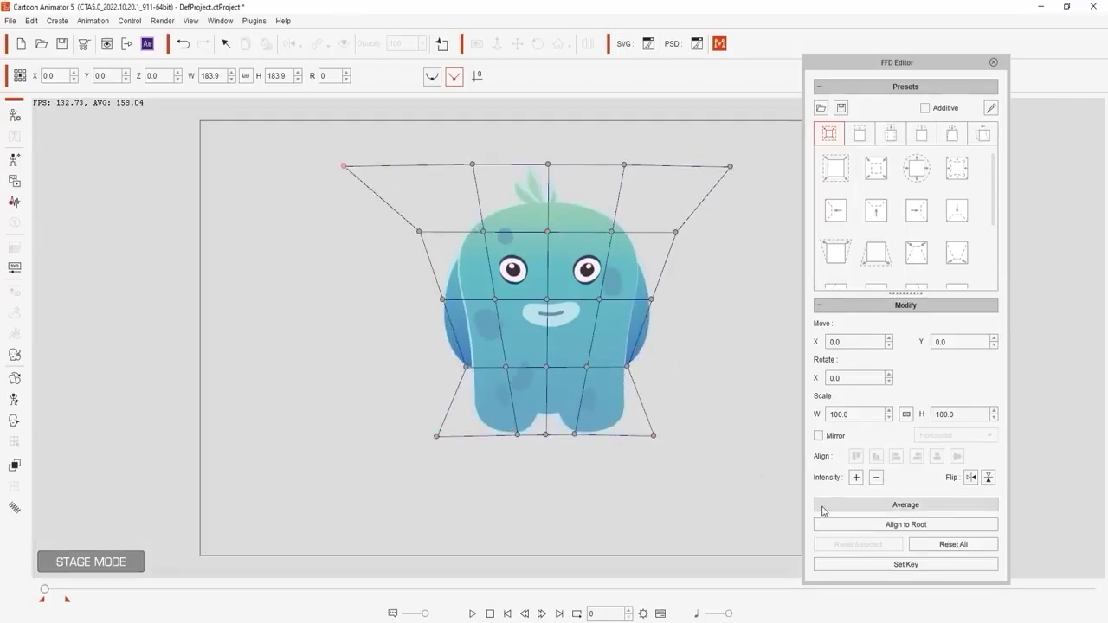
left_click(822, 506)
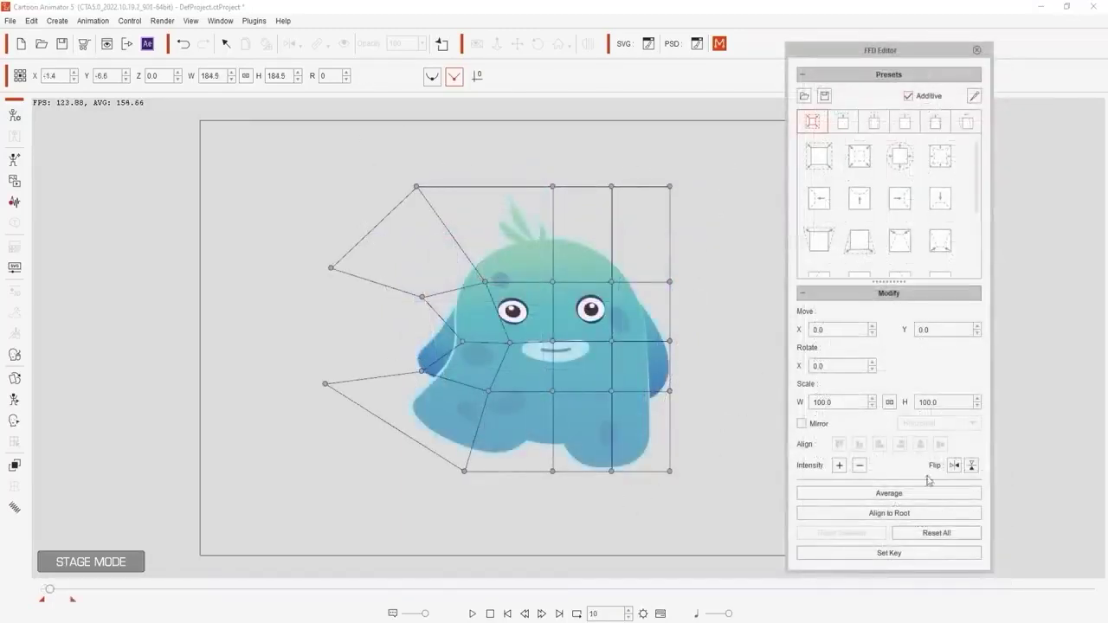
- Flip the lattice deformation horizontally at frames 10, 20, 30, 40 and 50, then play back the animation
left_click(953, 466)
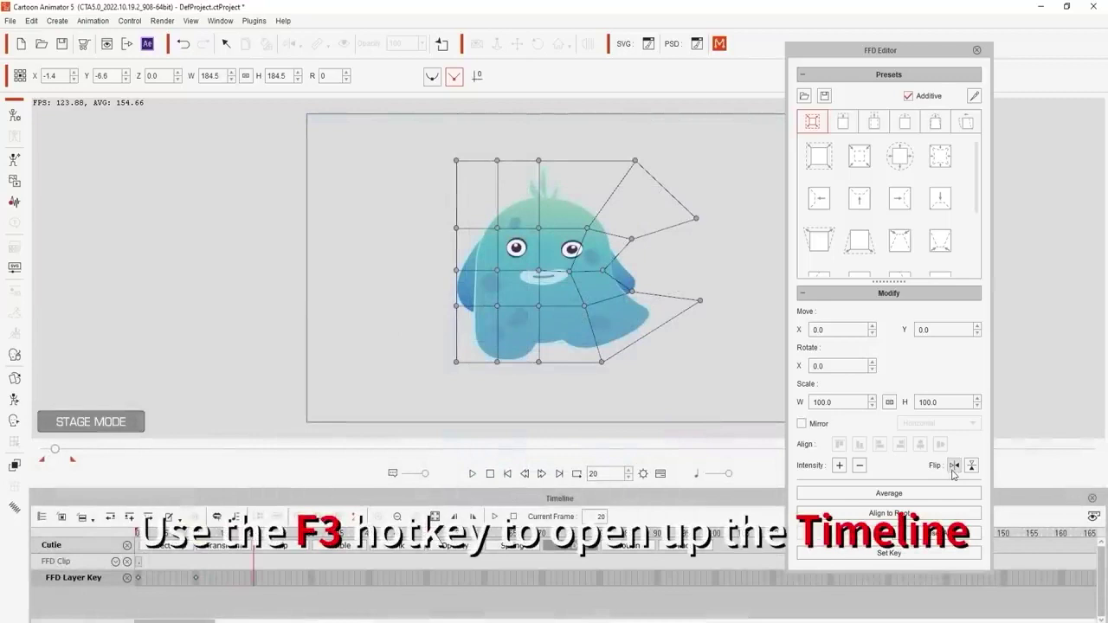
left_click(953, 467)
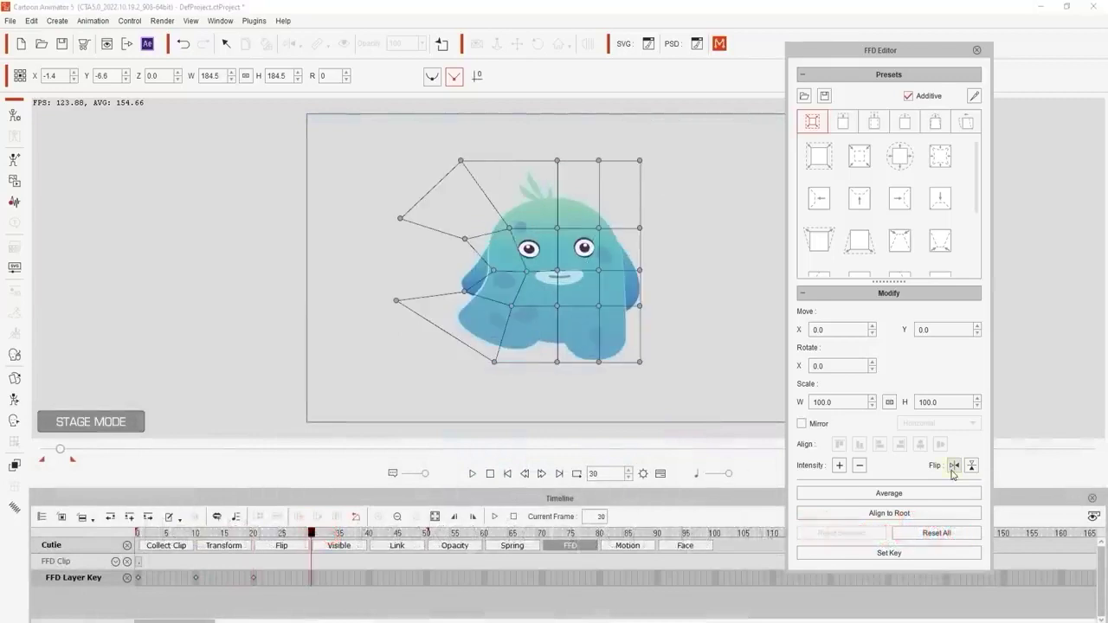
left_click(953, 466)
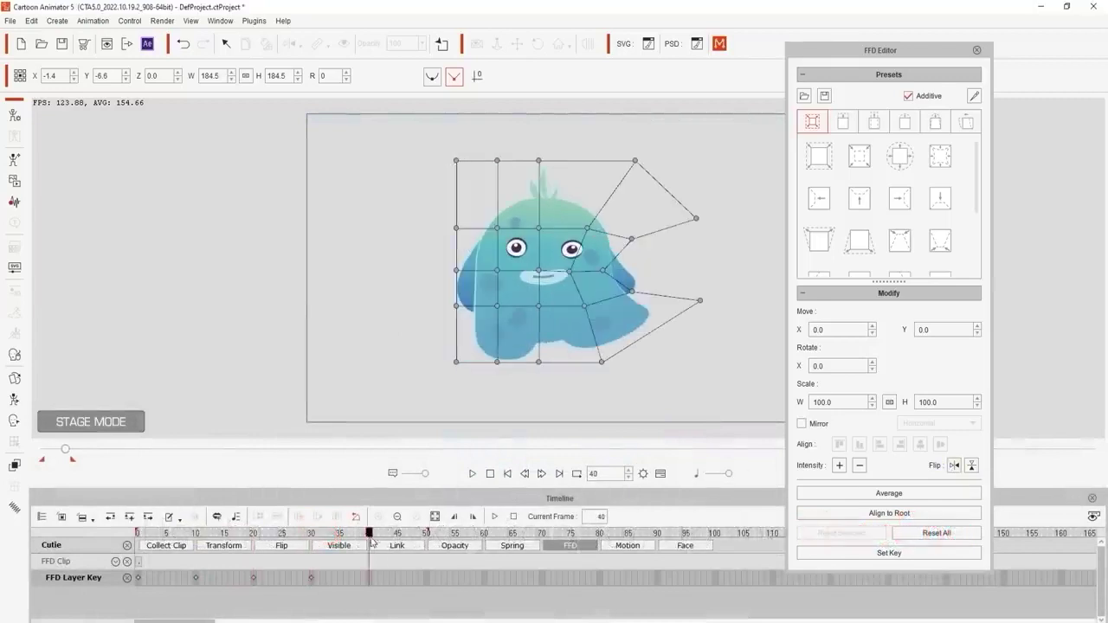
left_click(953, 466)
left_click(472, 473)
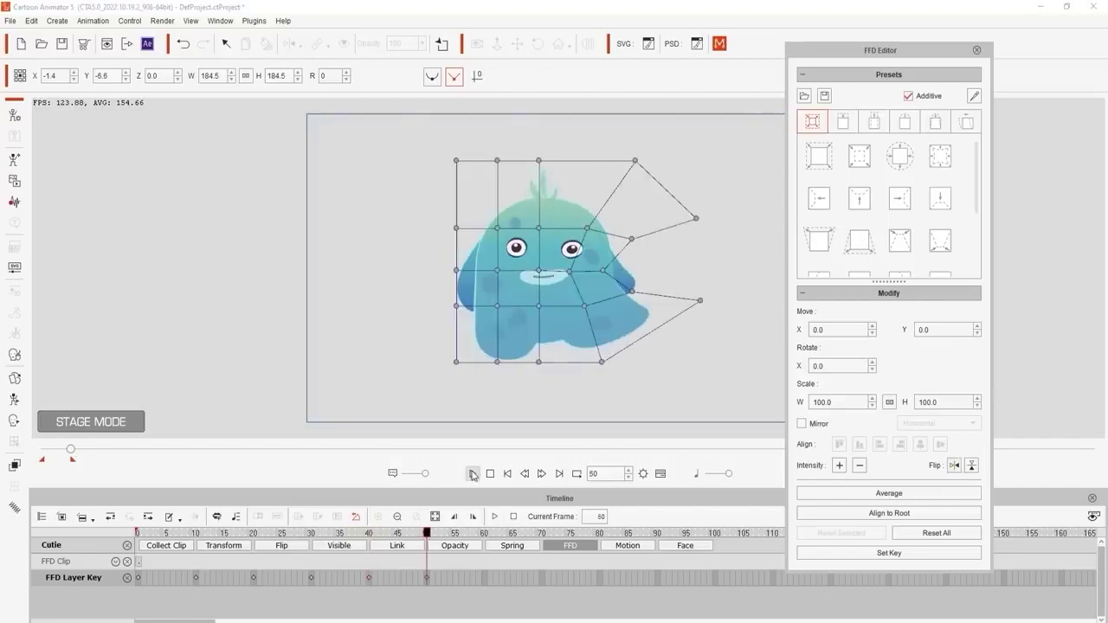
key("space")
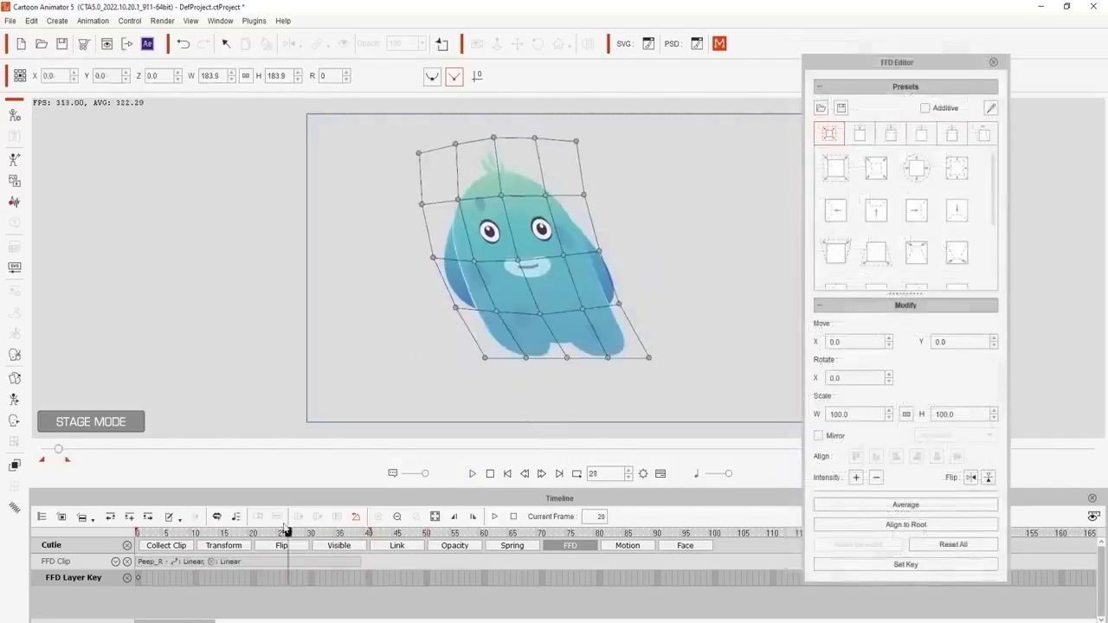
- Set an FFD key at frame 40, then increase the deformation's intensity twice at frame 29
left_click_drag(286, 530, 368, 527)
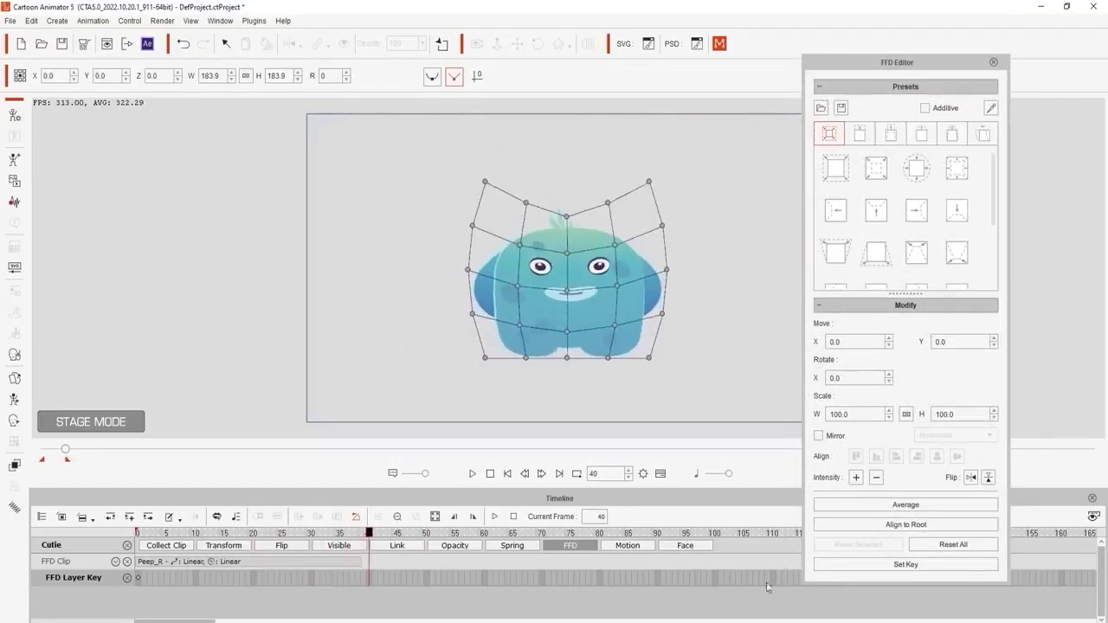
left_click(934, 569)
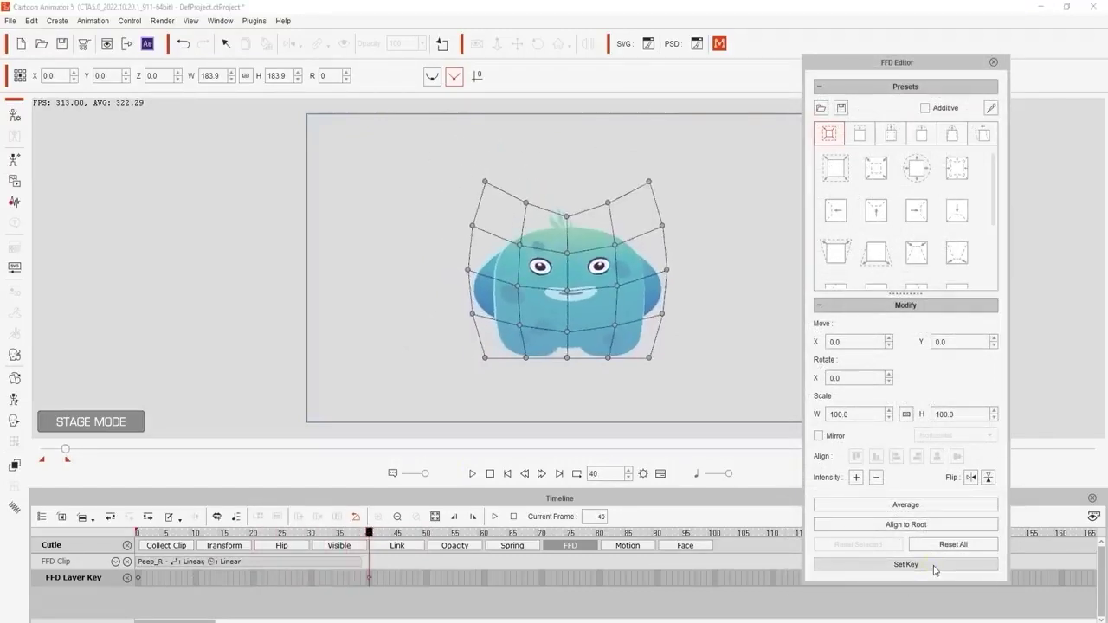
left_click_drag(362, 534, 306, 534)
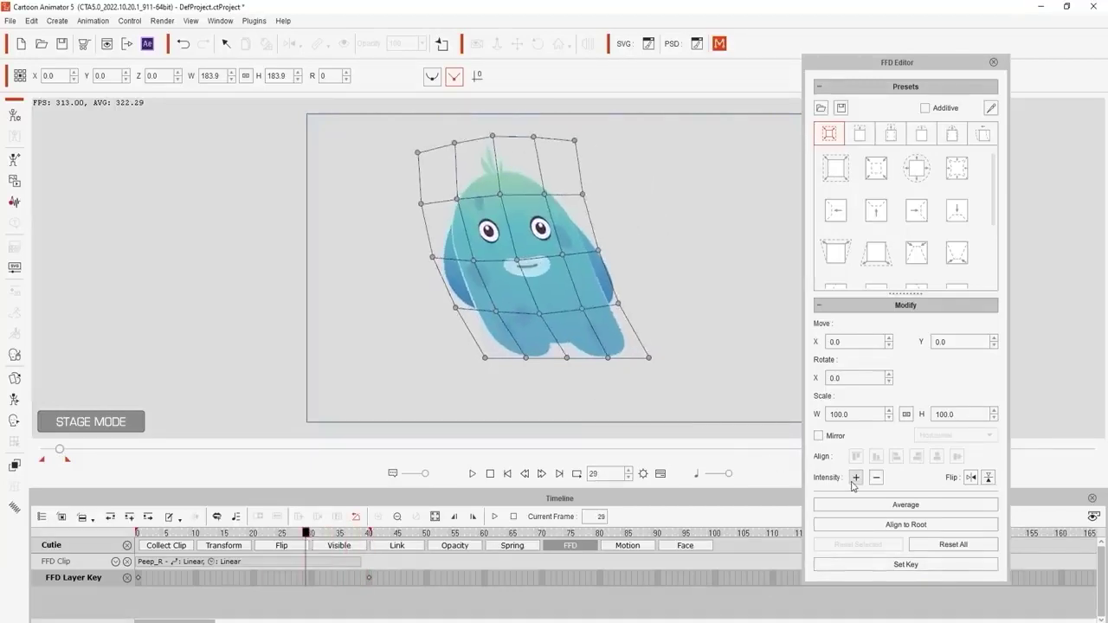
left_click(856, 477)
left_click(855, 477)
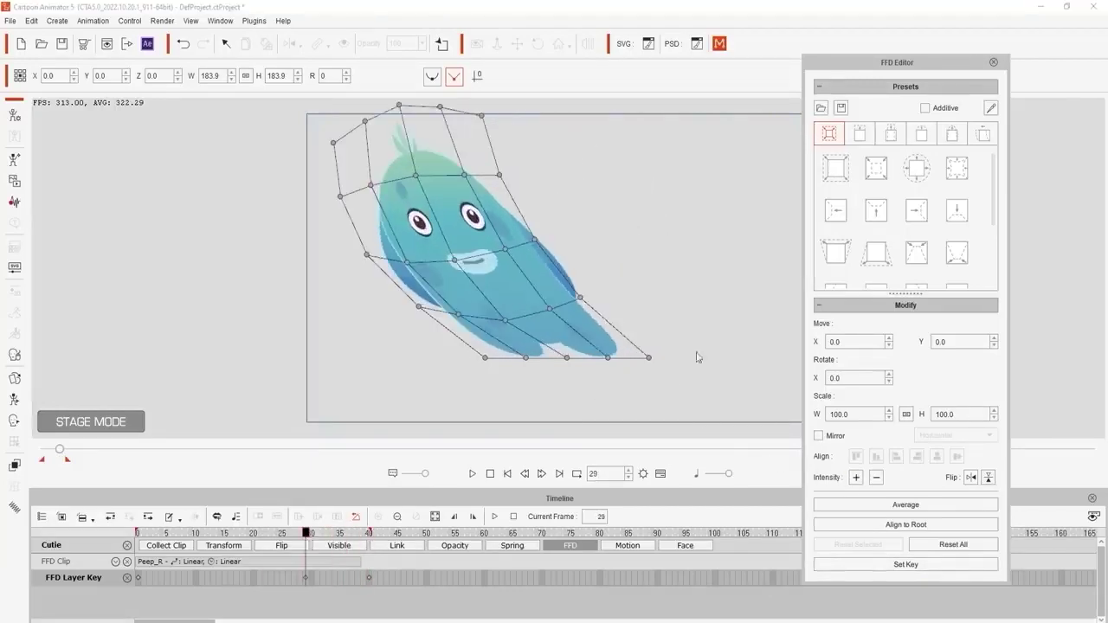
- Play back the blue character's animation, then the sausage prop's FFD animation
left_click(490, 473)
left_click(472, 473)
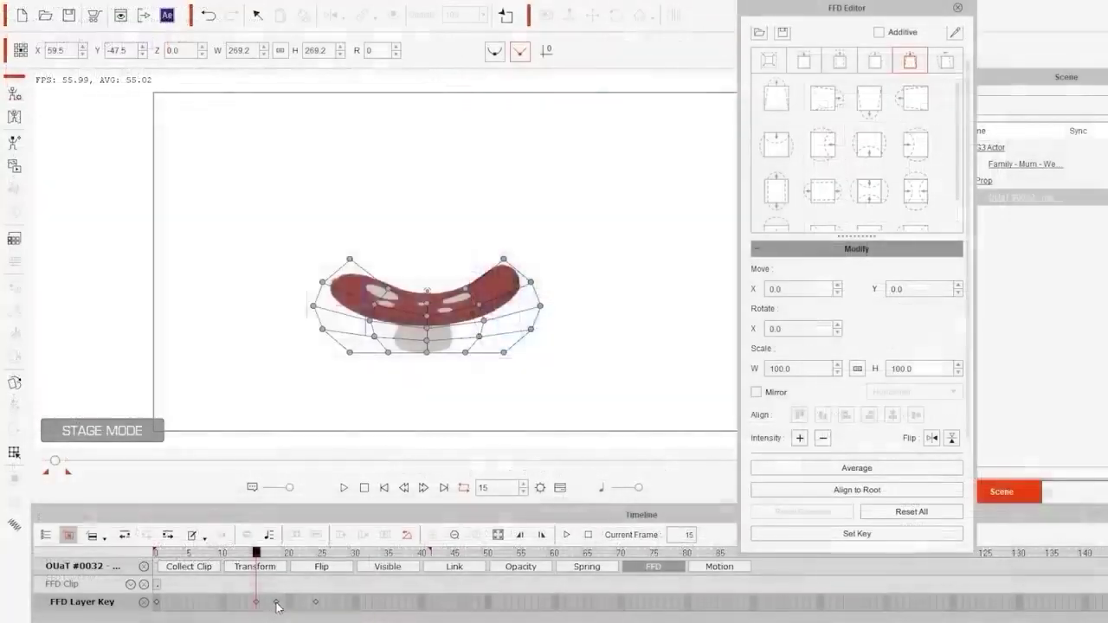
left_click(567, 535)
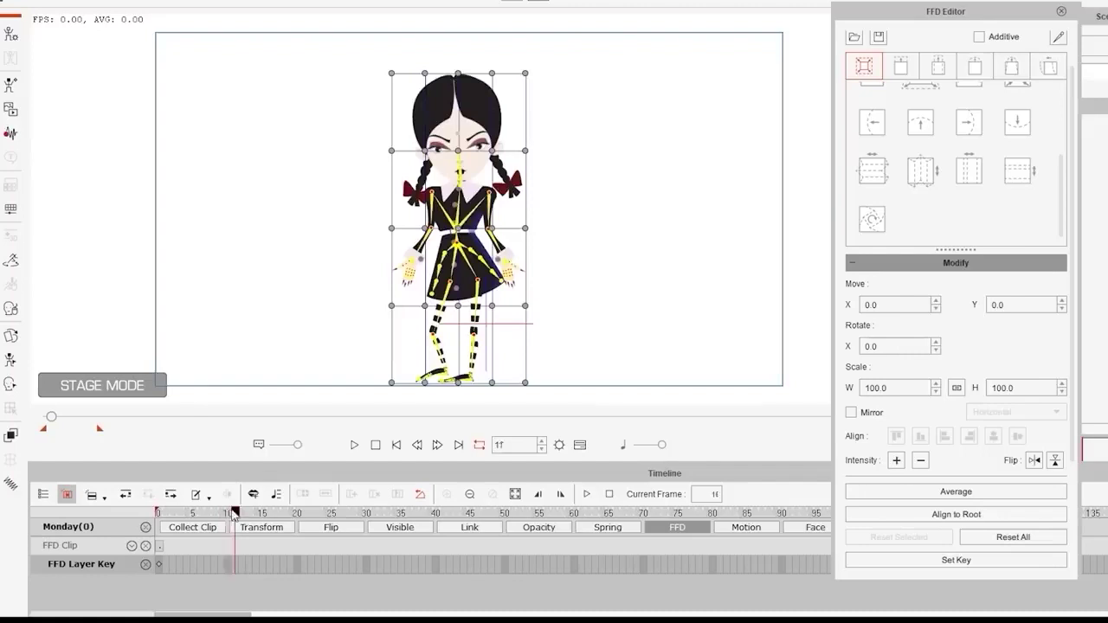
- Apply the vertical row-shifting FFD preset to the girl character's lattice at frame 10, then apply it again
left_click(1032, 173)
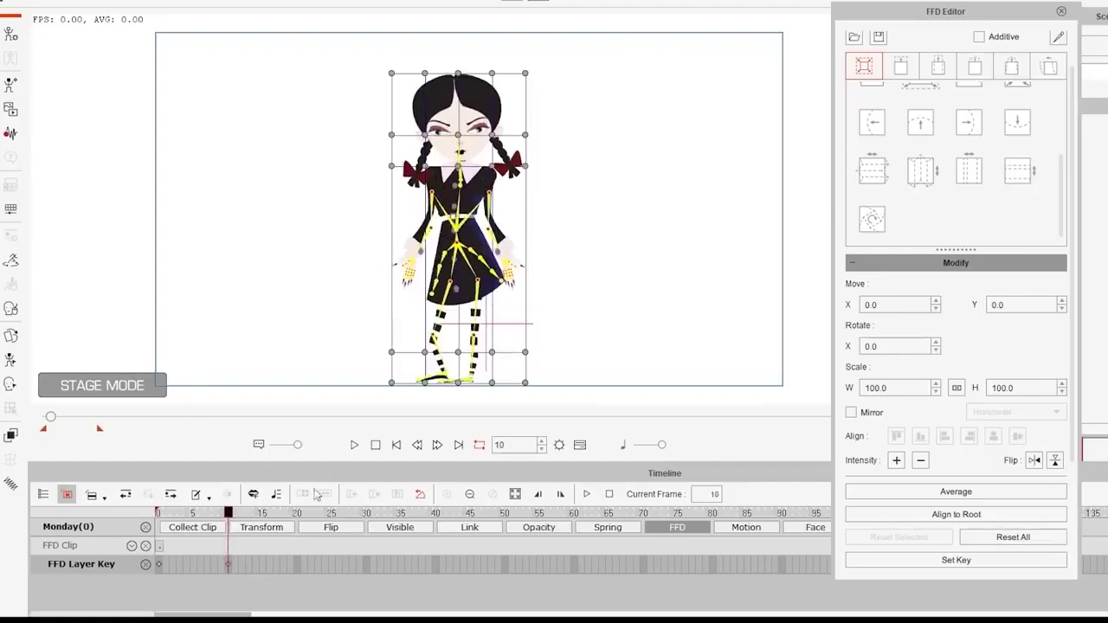
left_click(1020, 173)
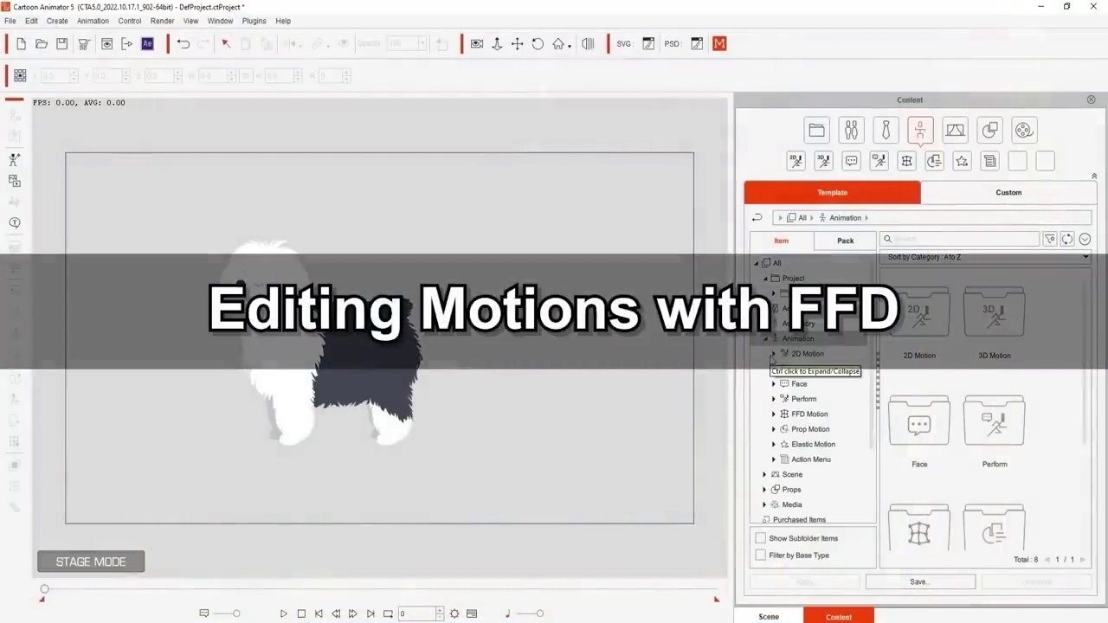
- Apply the Run(2L) motion from 2D Motion, 2_G3 Animals, Dog, Move to the sheepdog and play it
left_click(773, 355)
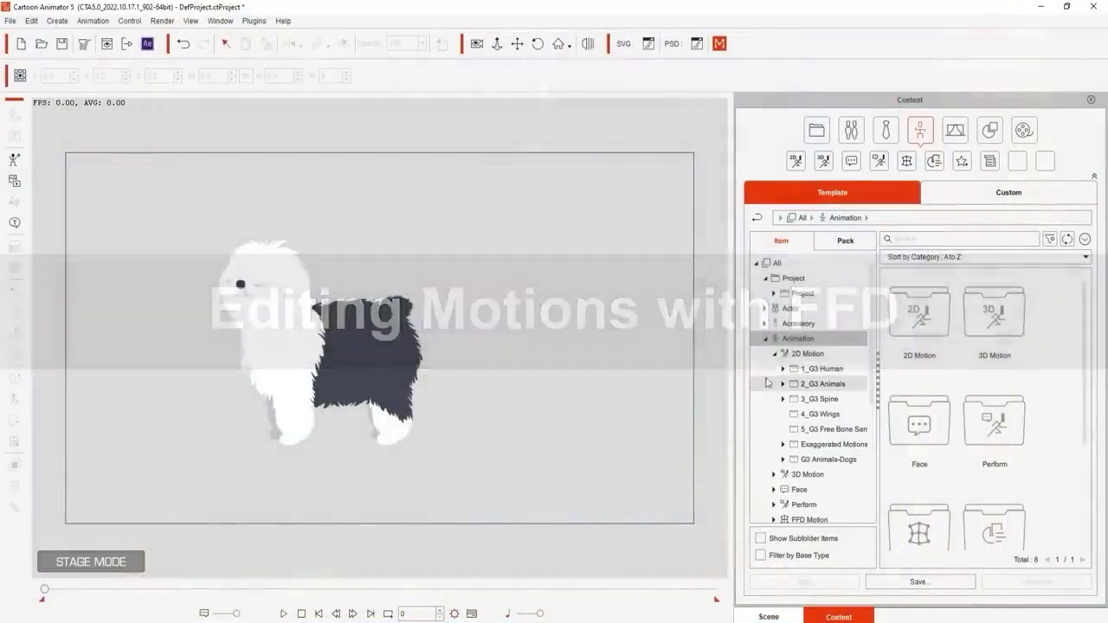
left_click(782, 384)
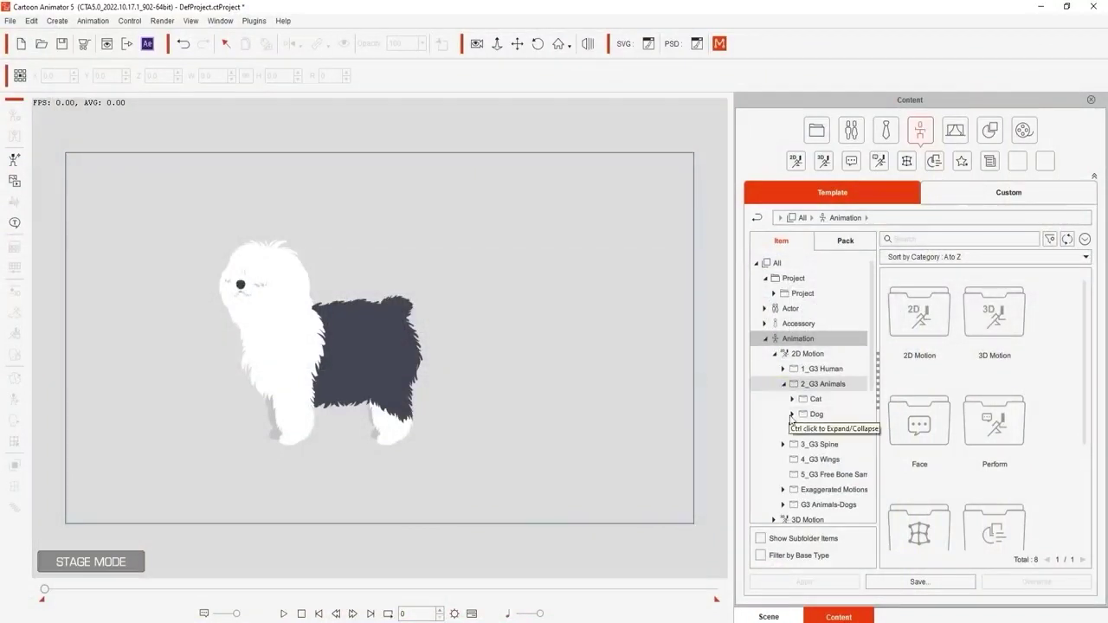
left_click(792, 414)
left_click(850, 450)
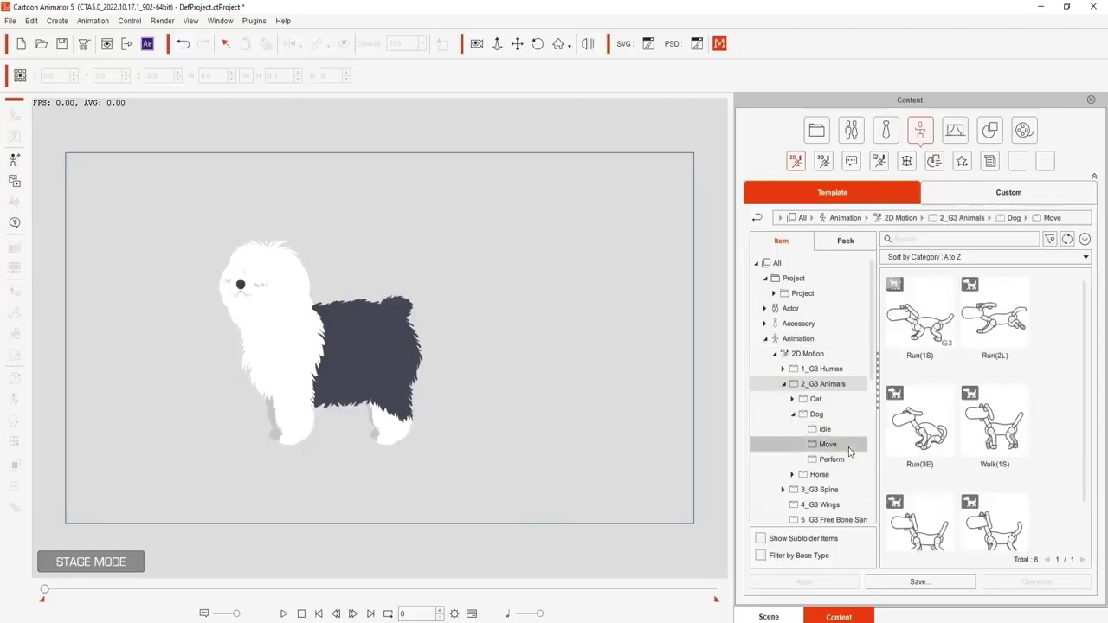
left_click_drag(994, 314, 362, 357)
key("space")
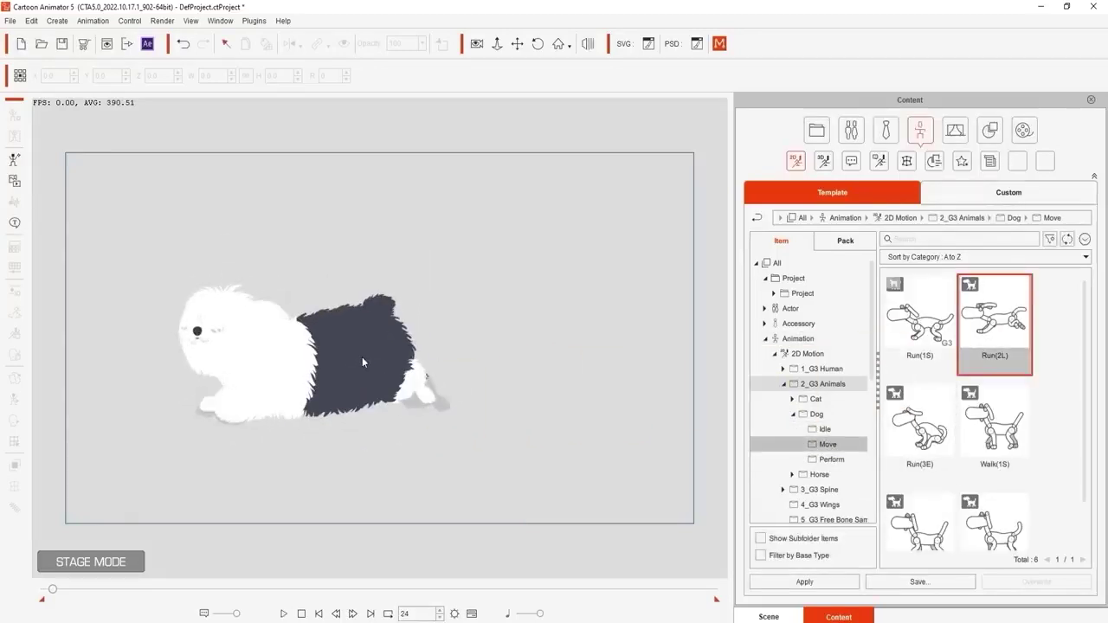
- Show the timeline and extend the sheepdog's Run(2L) motion clip to loop until about frame 48
left_click(230, 24)
left_click(258, 164)
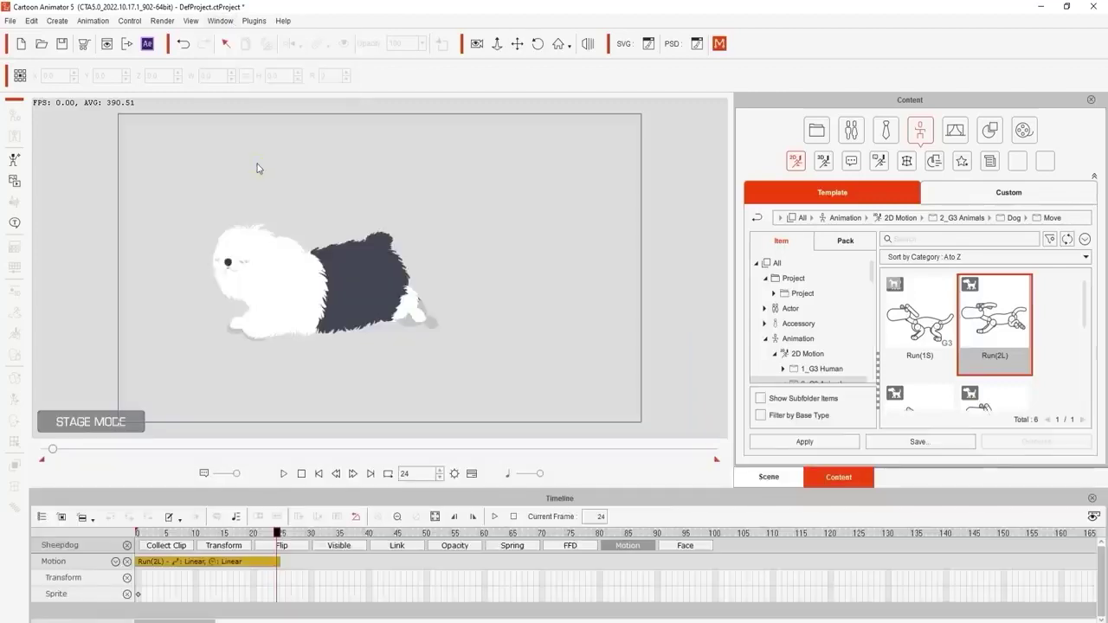
left_click_drag(276, 562, 356, 567)
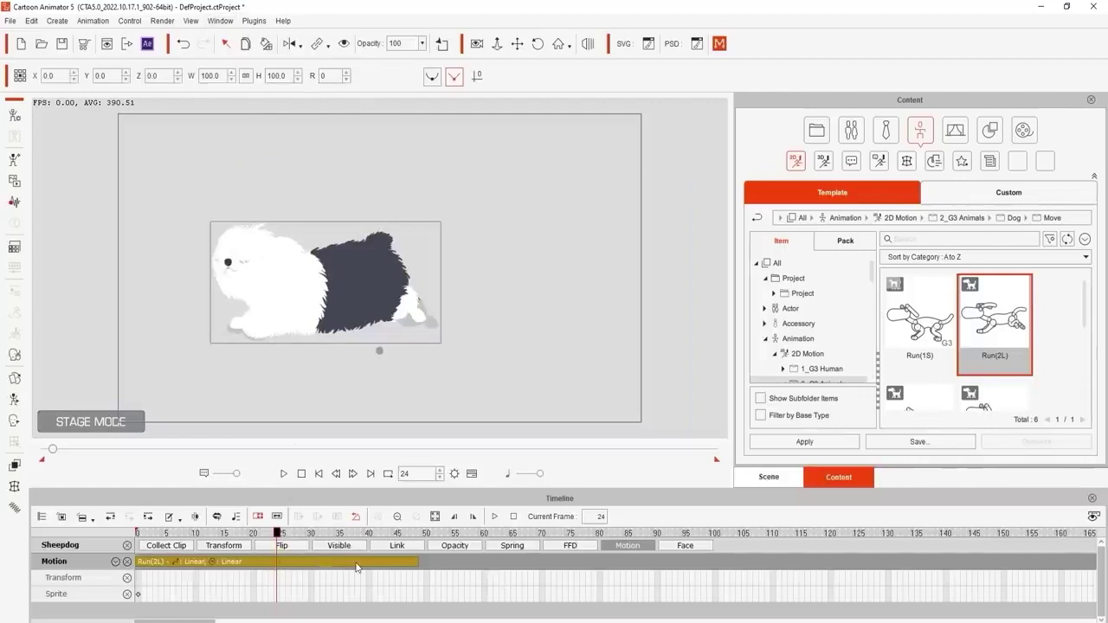
- Mark frame 48 as the end of the playback range and preview the run with looping enabled
left_click(415, 532)
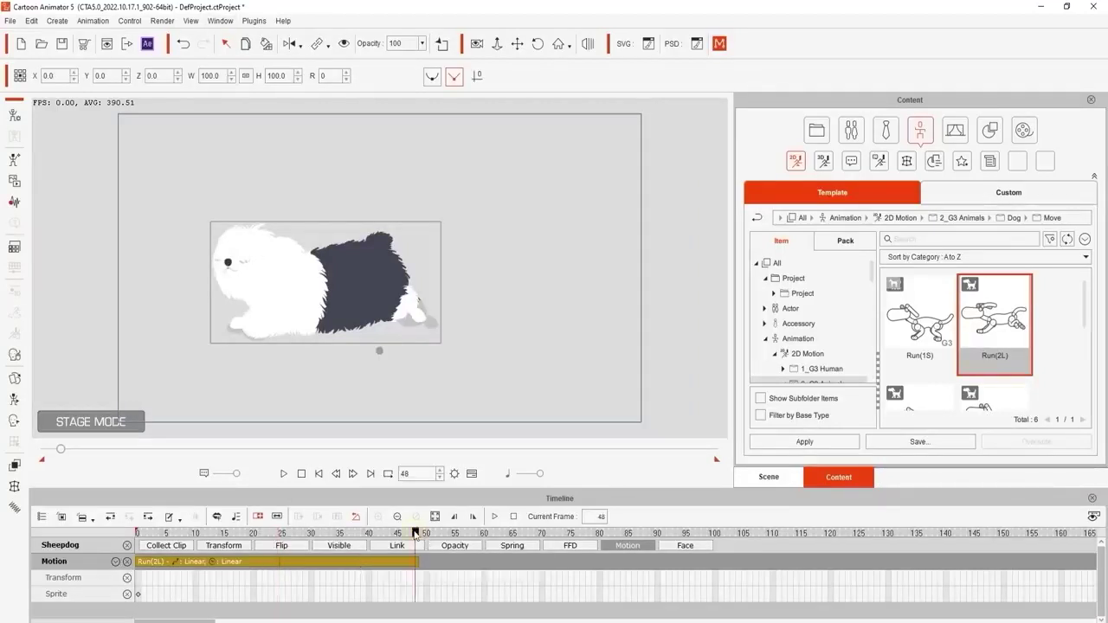
left_click(476, 517)
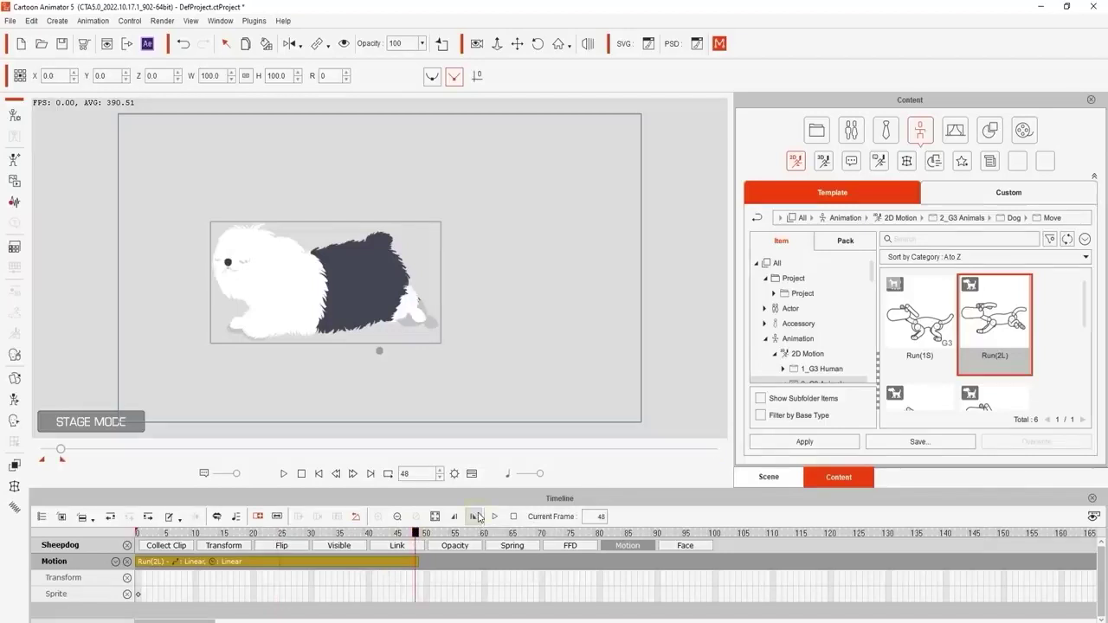
left_click(388, 474)
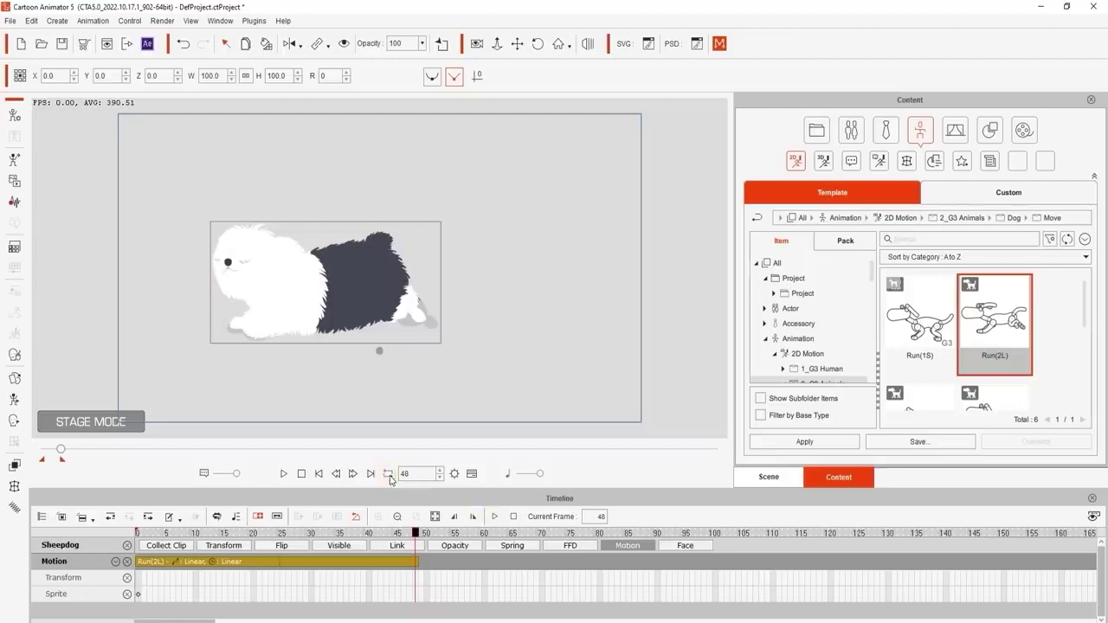
left_click(282, 478)
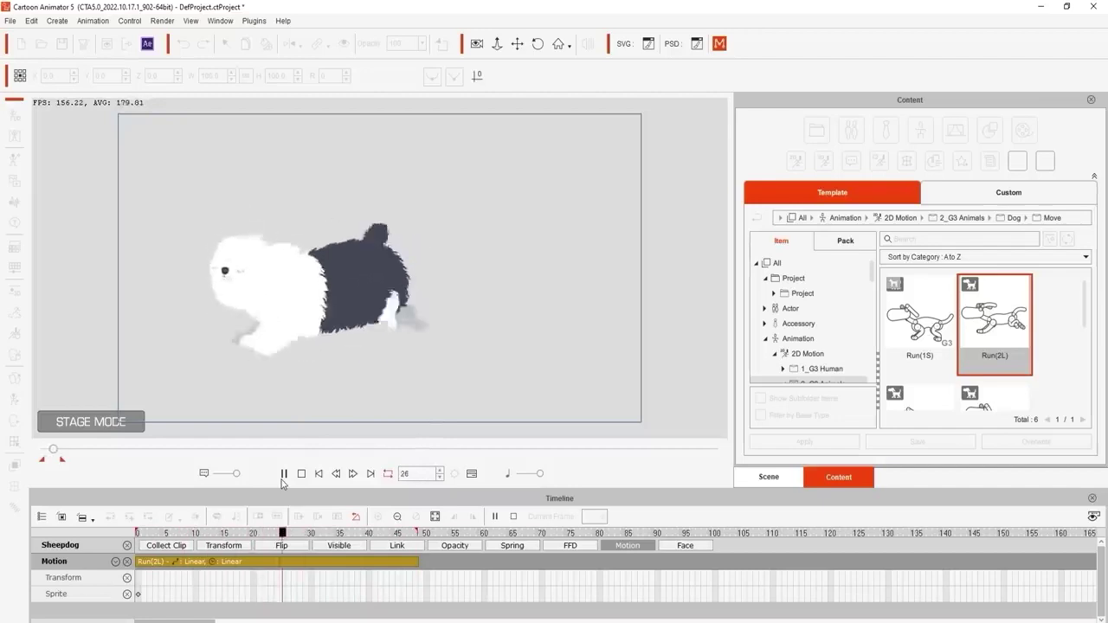
left_click(283, 474)
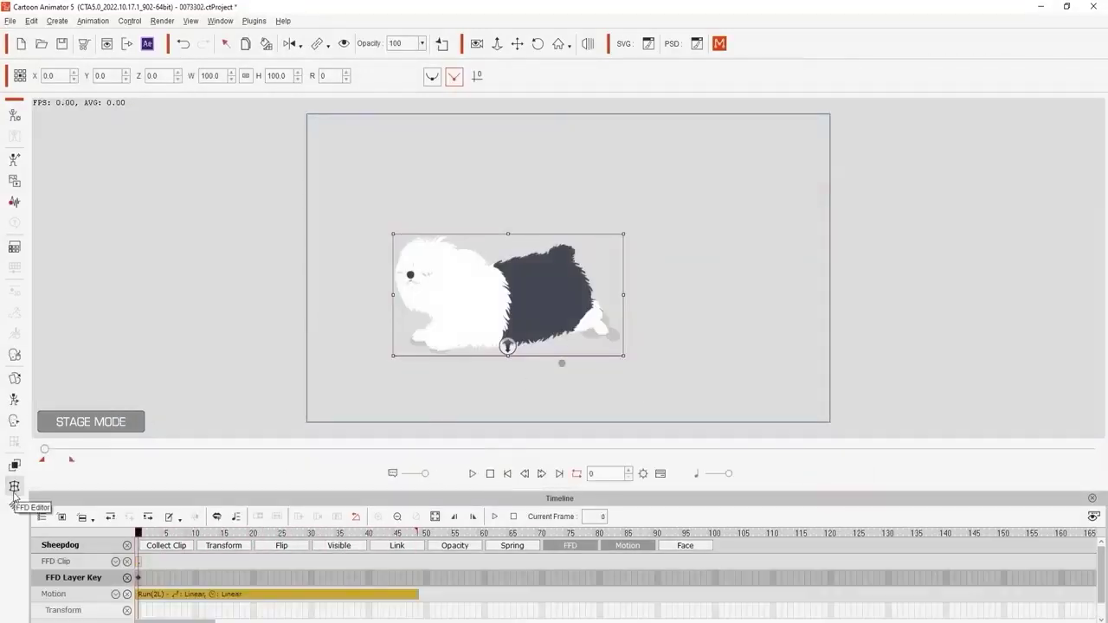
- In the FFD Editor, apply the Squash & Stretch - Preserve Volume preset that squeezes both sides inward twice at frame 6
left_click(13, 490)
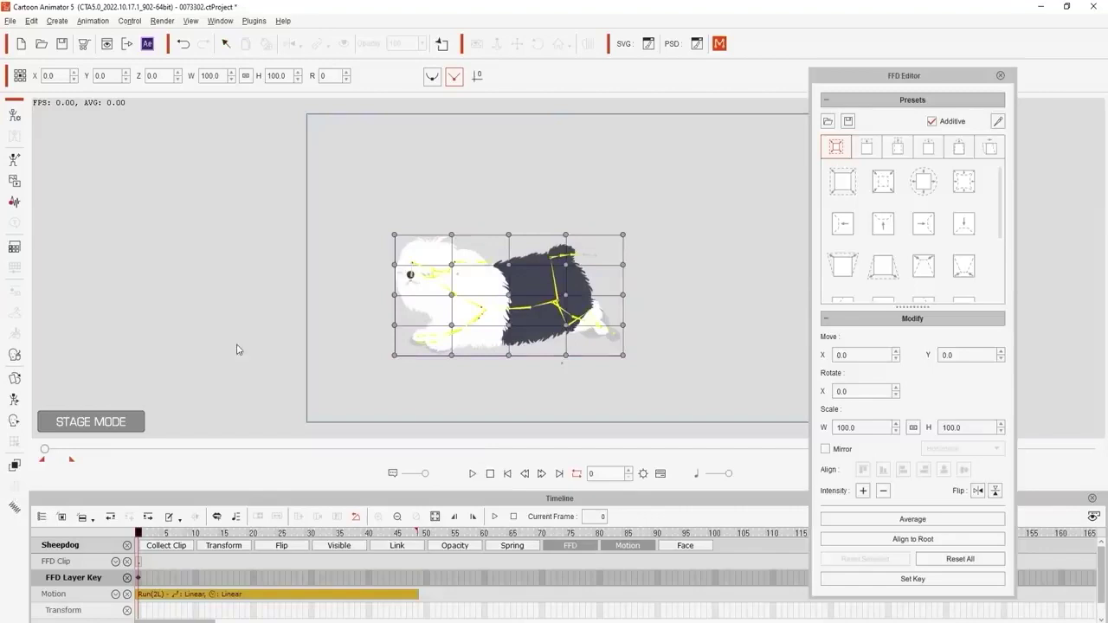
mouse_move(161, 543)
left_mouse_down()
mouse_move(242, 543)
mouse_move(163, 545)
mouse_move(185, 544)
mouse_move(173, 544)
left_mouse_up()
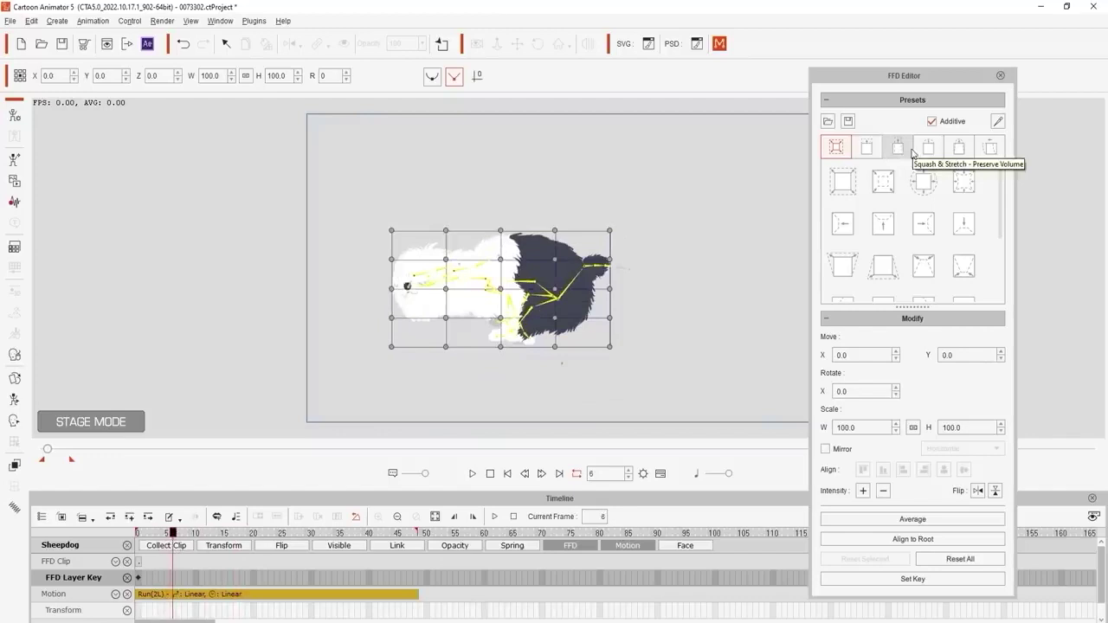
left_click(913, 152)
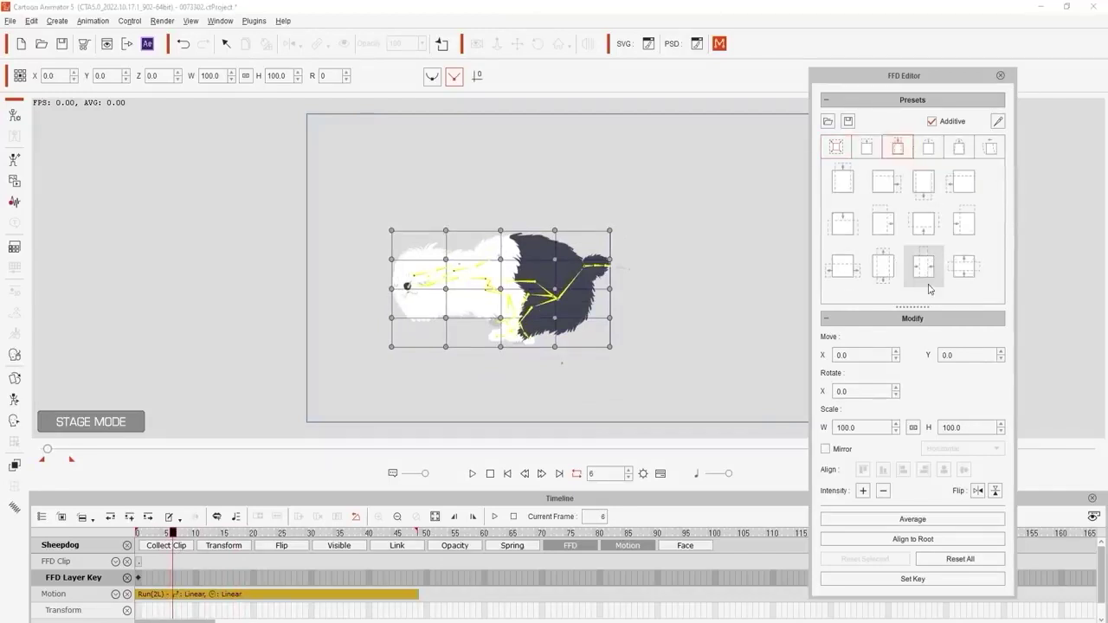
left_click(924, 268)
left_click(924, 269)
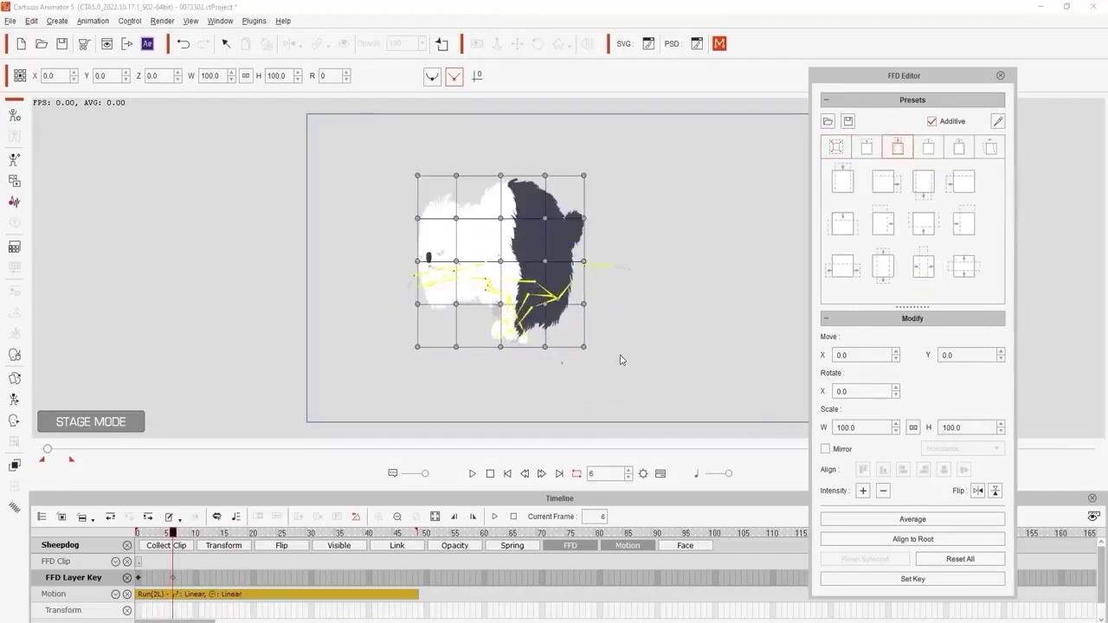
- Reset the sheepdog's lattice at frame 12 and apply the volume-preserving preset that squashes it from the top
left_click_drag(173, 534, 209, 537)
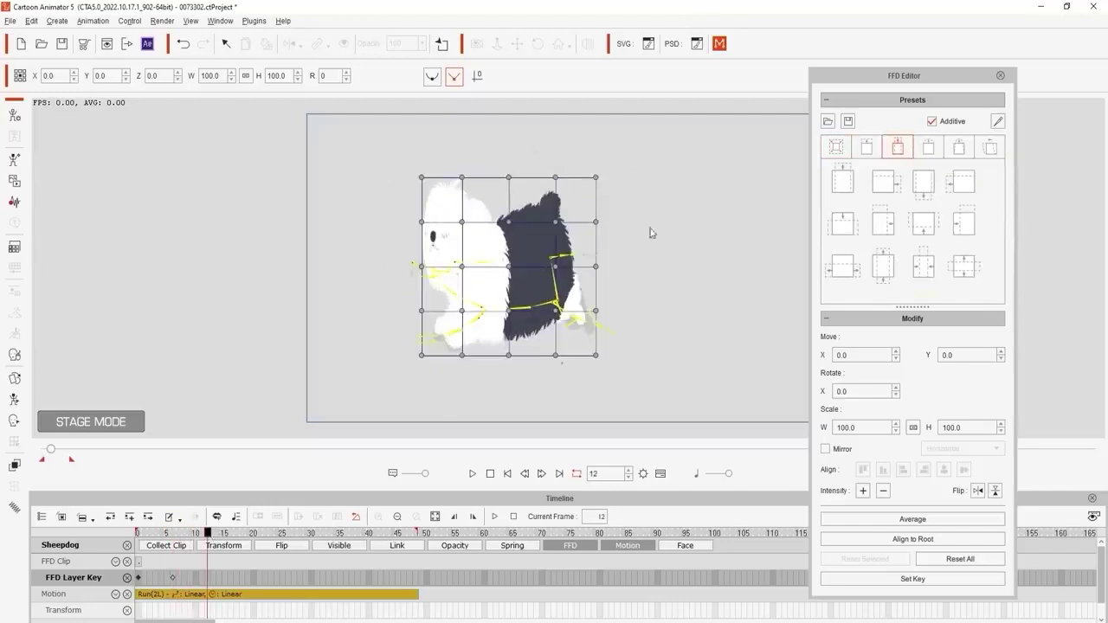
left_click(930, 555)
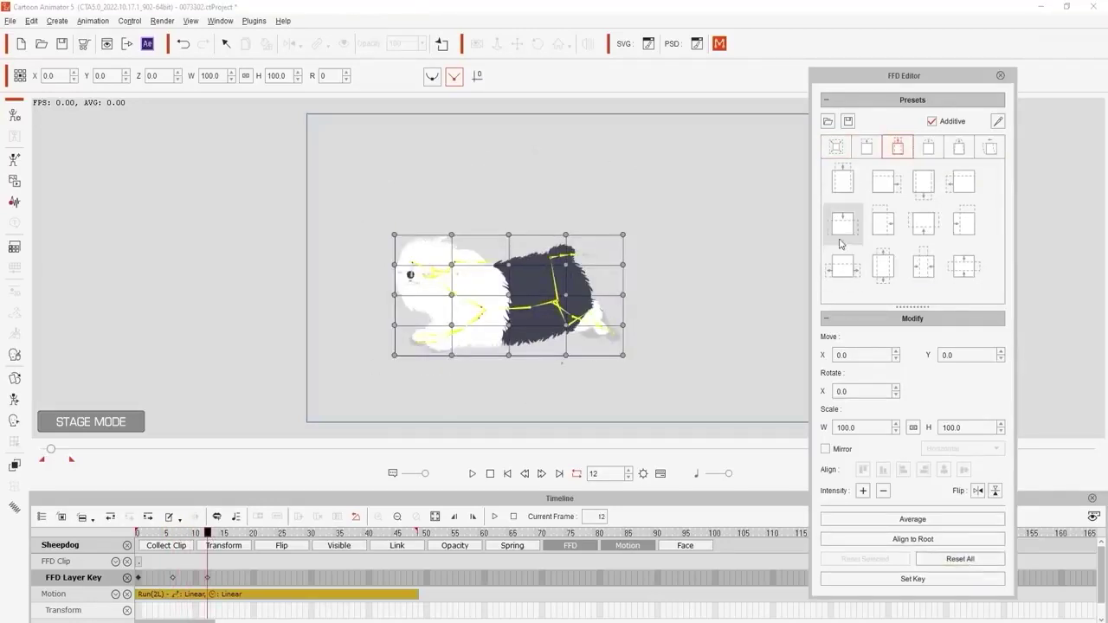
left_click(839, 245)
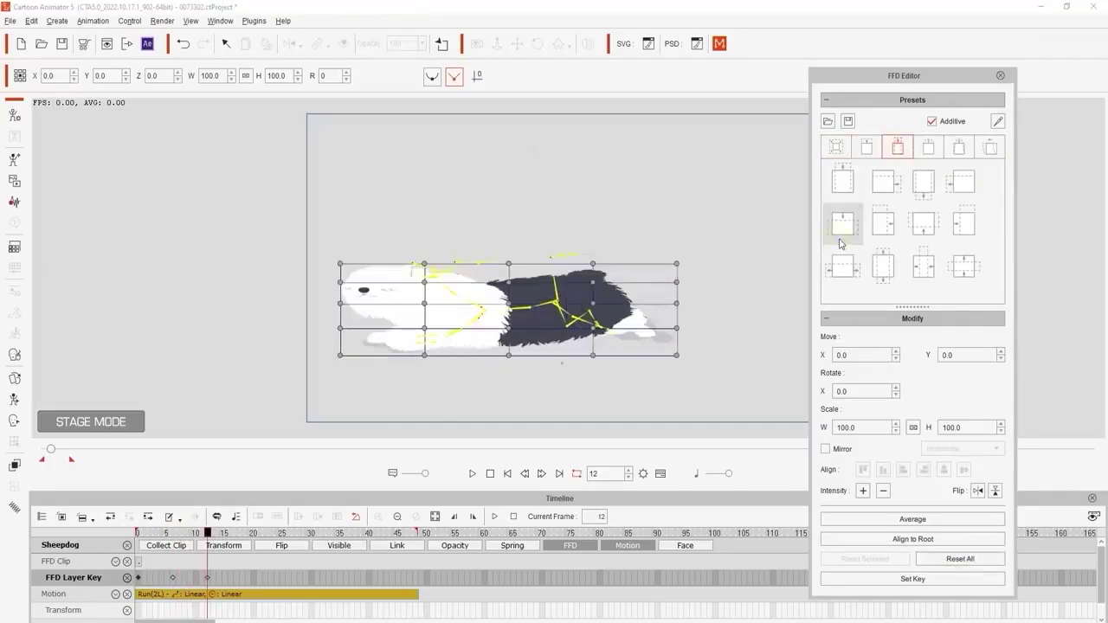
- Copy the FFD key at frame 12 and paste it at frames 24, 36 and 48
right_click(210, 578)
left_click(282, 458)
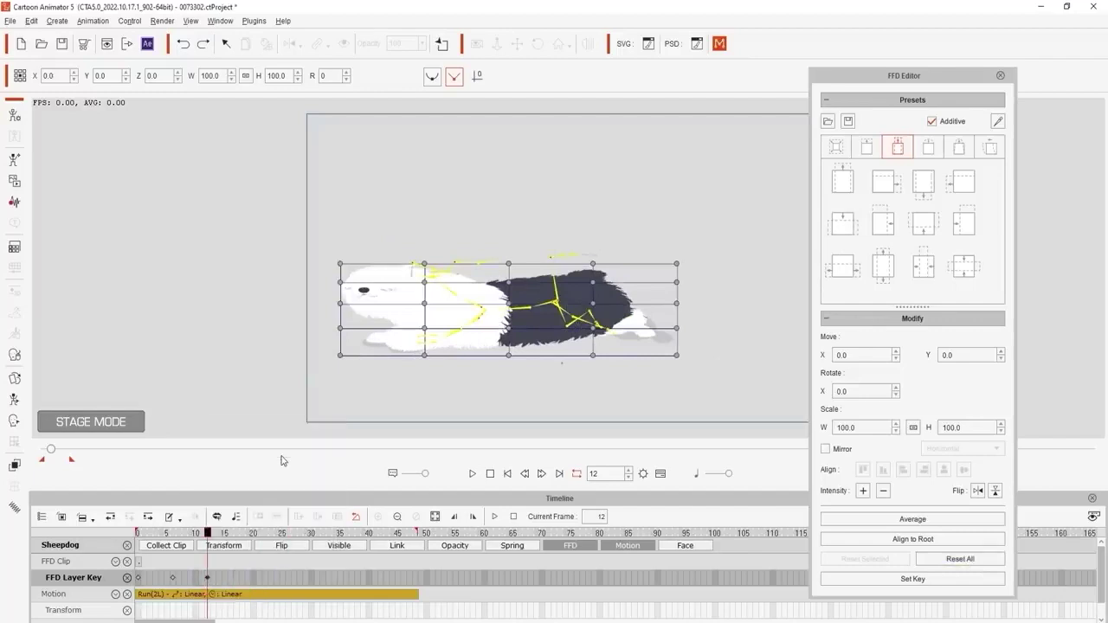
left_click_drag(209, 534, 416, 535)
key("ctrl+v")
key("ctrl+v")
key("ctrl+v")
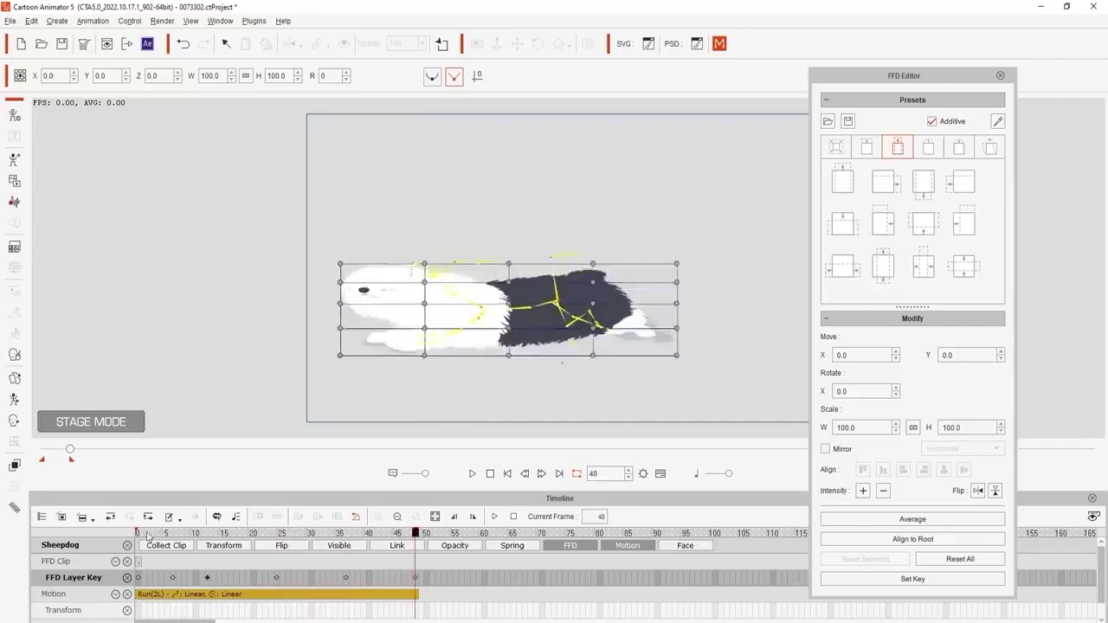
- Repeat the frame 6 FFD key at frames 18, 30 and 42, then preview the run
left_click_drag(147, 535, 381, 535)
left_click(472, 473)
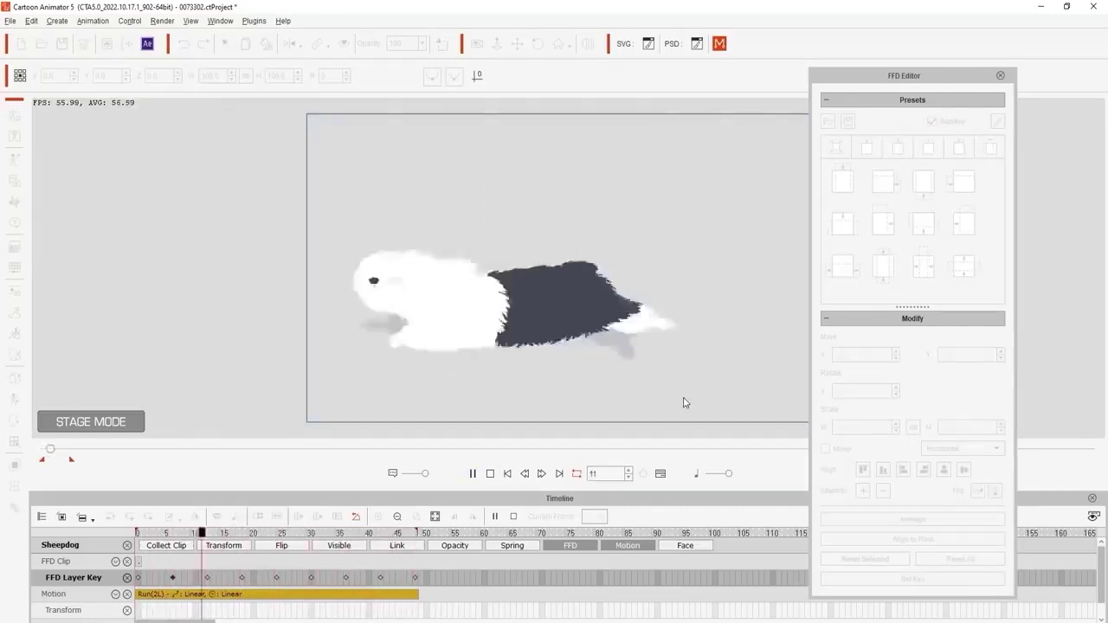
key("space")
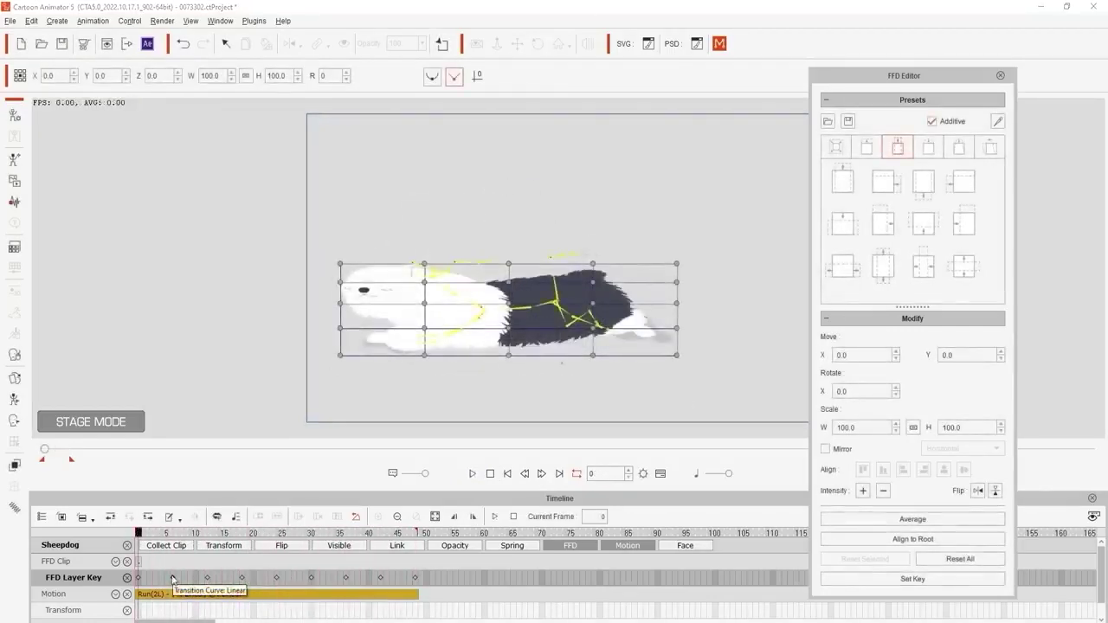
- Open the Transition Curve settings for the FFD key at frame 6
right_click(173, 578)
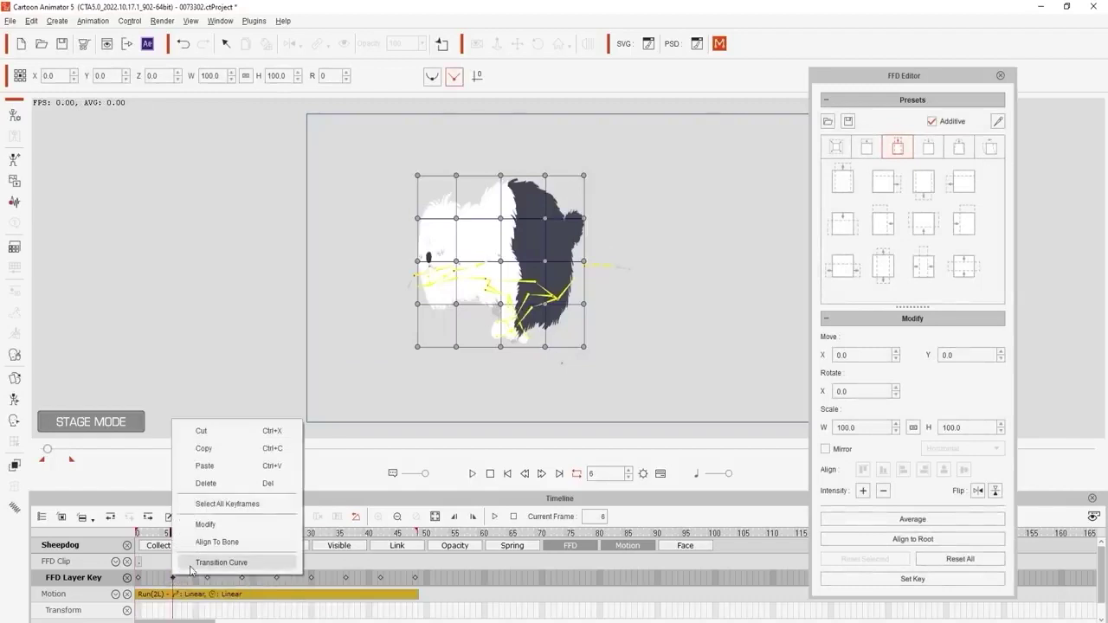
left_click(221, 562)
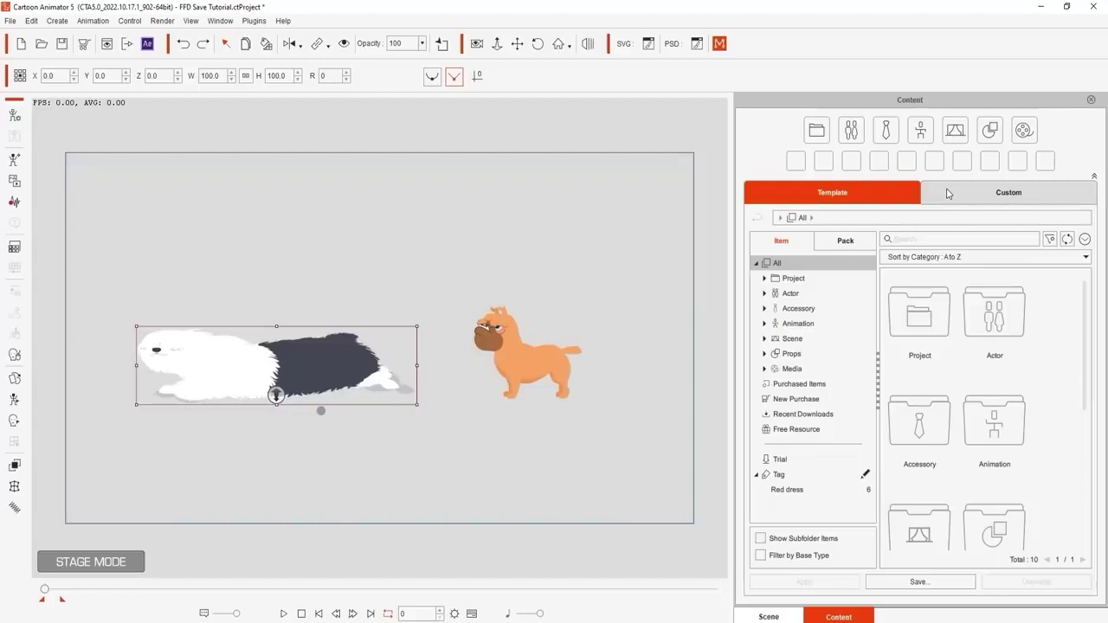
- Save the sheepdog's animation in the custom 2D Motion library as Run
left_click(947, 193)
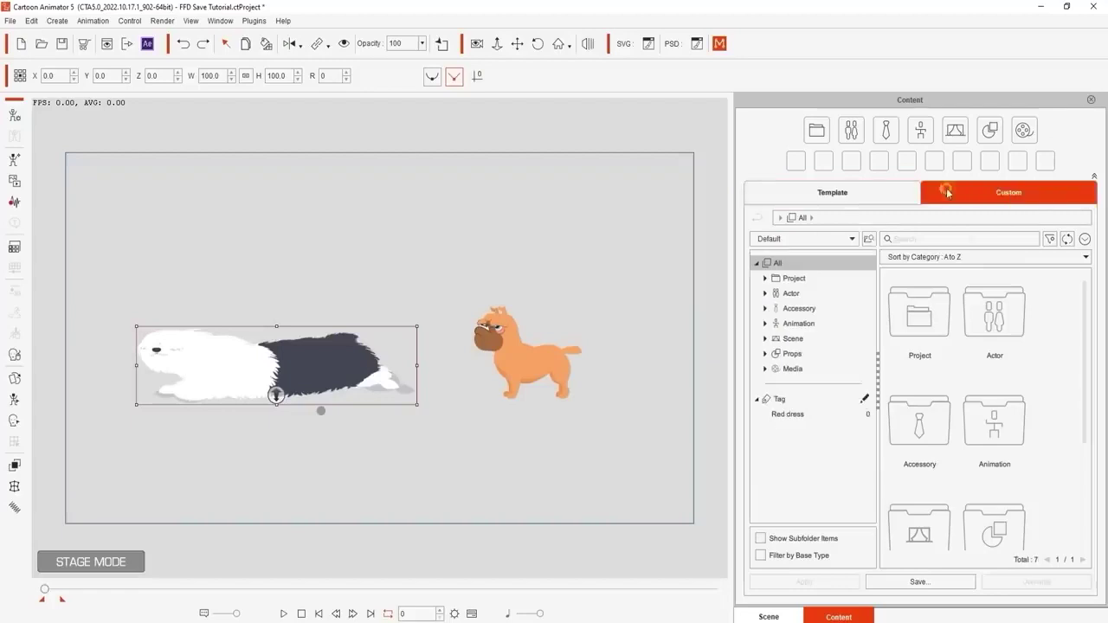
left_click(853, 325)
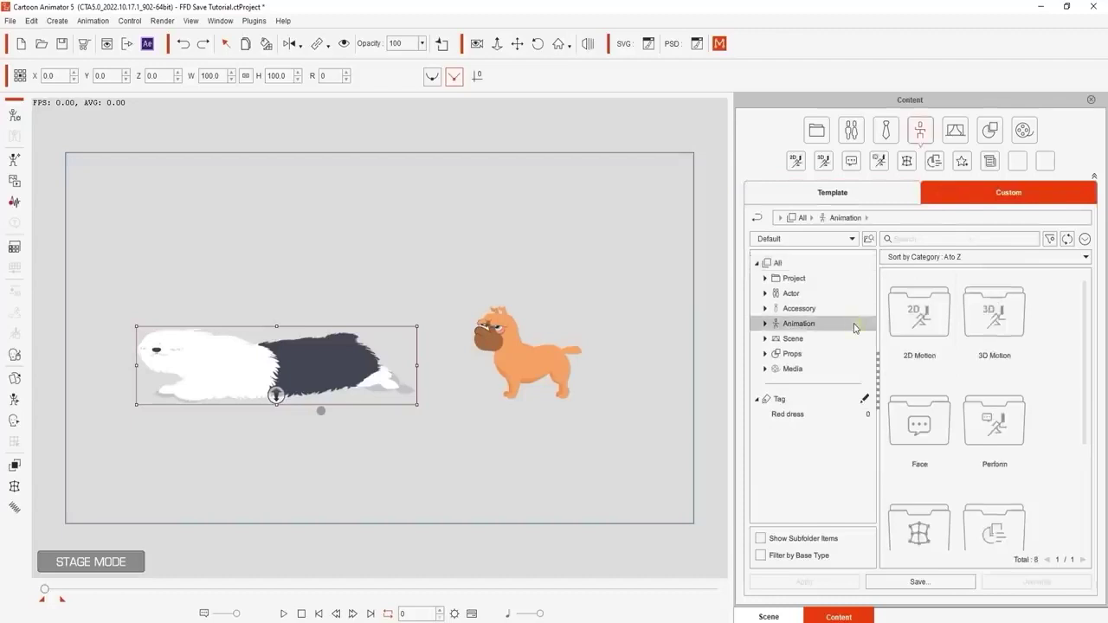
double_click(938, 330)
left_click(918, 582)
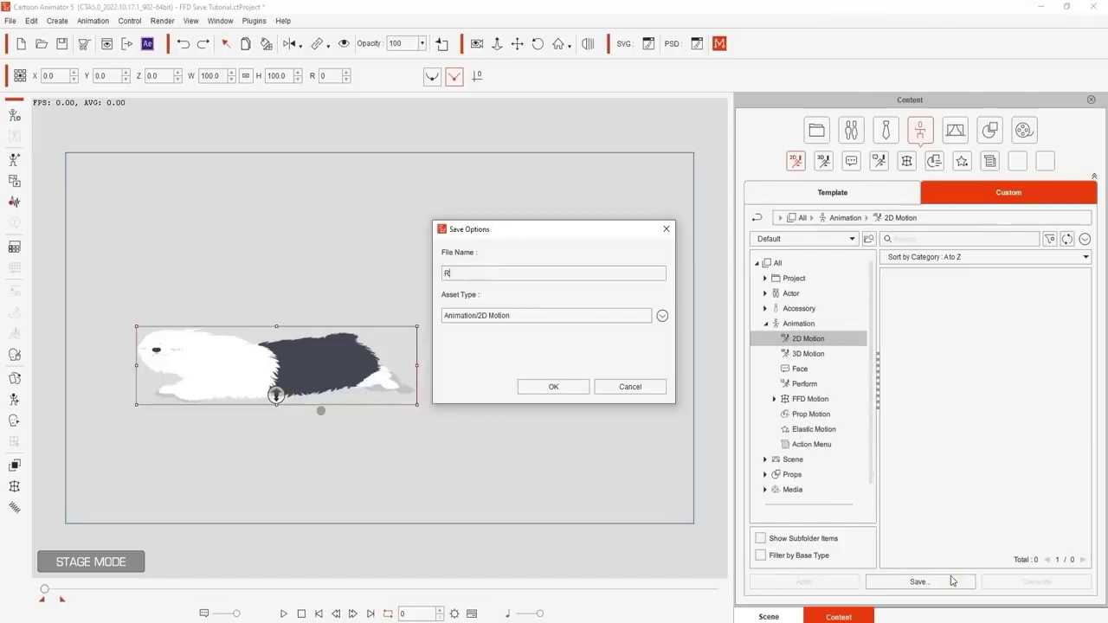
left_click(574, 389)
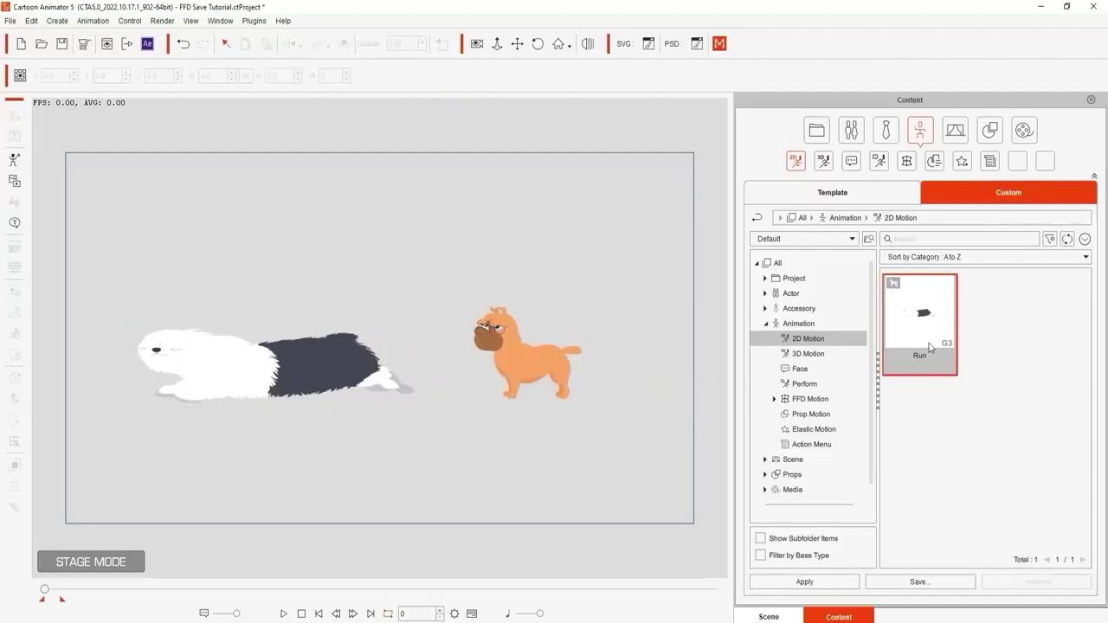
- Apply the saved Run motion to the orange dog and show its Motion and FFD tracks in the timeline
left_click_drag(929, 347, 538, 367)
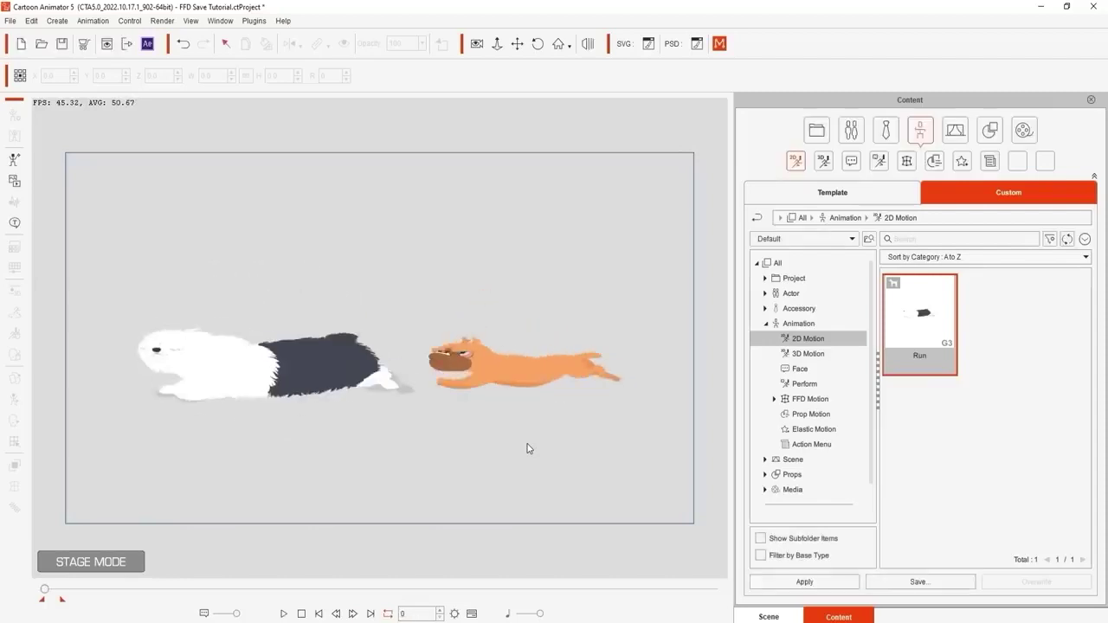
key("F3")
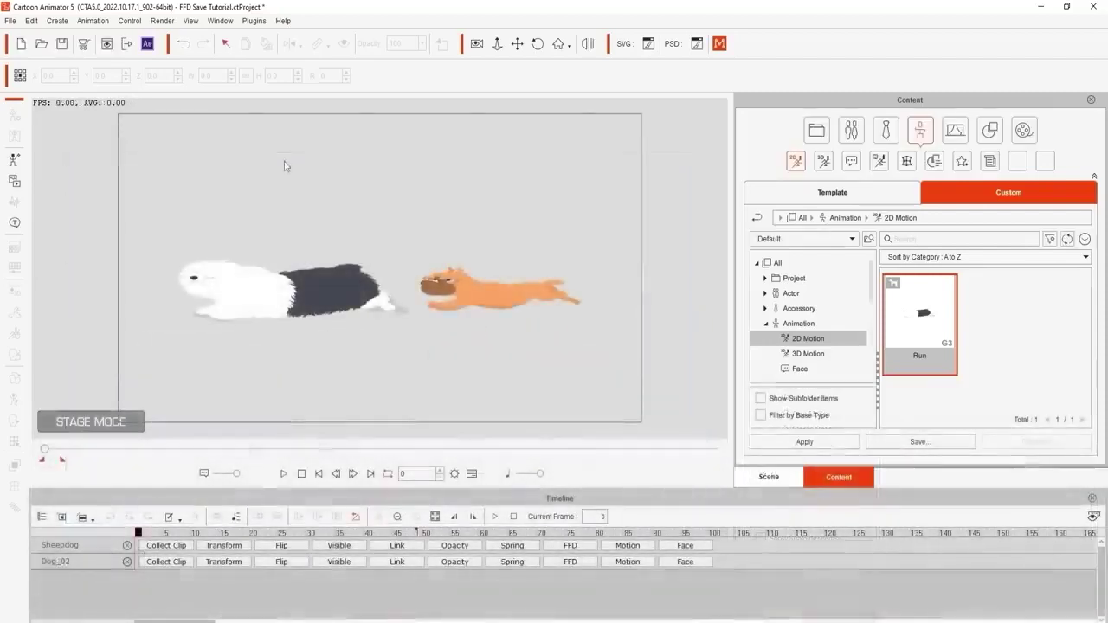
left_click(499, 302)
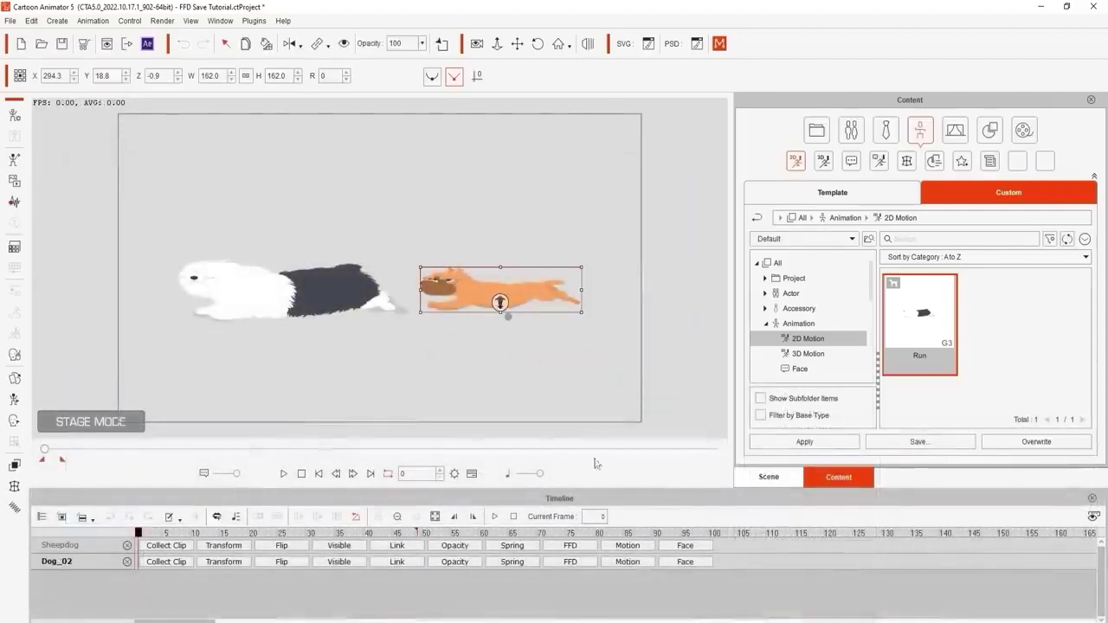
left_click(641, 564)
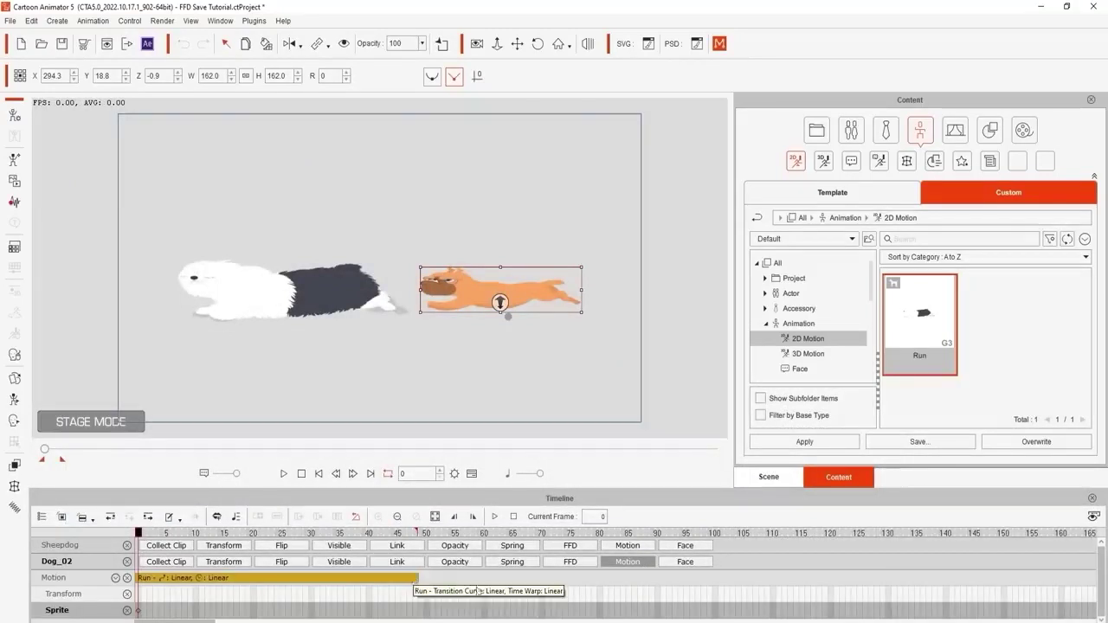
left_click(582, 562)
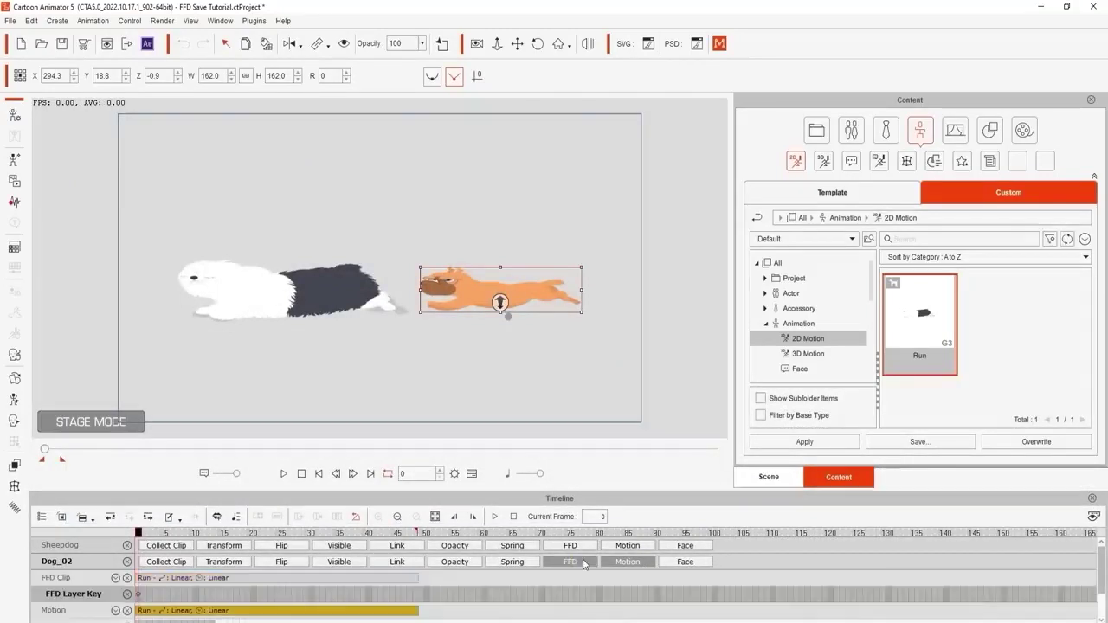
- Set the FFD clip intensity of the orange dog's Run clip to 3.00 and preview the exaggerated run
right_click(398, 582)
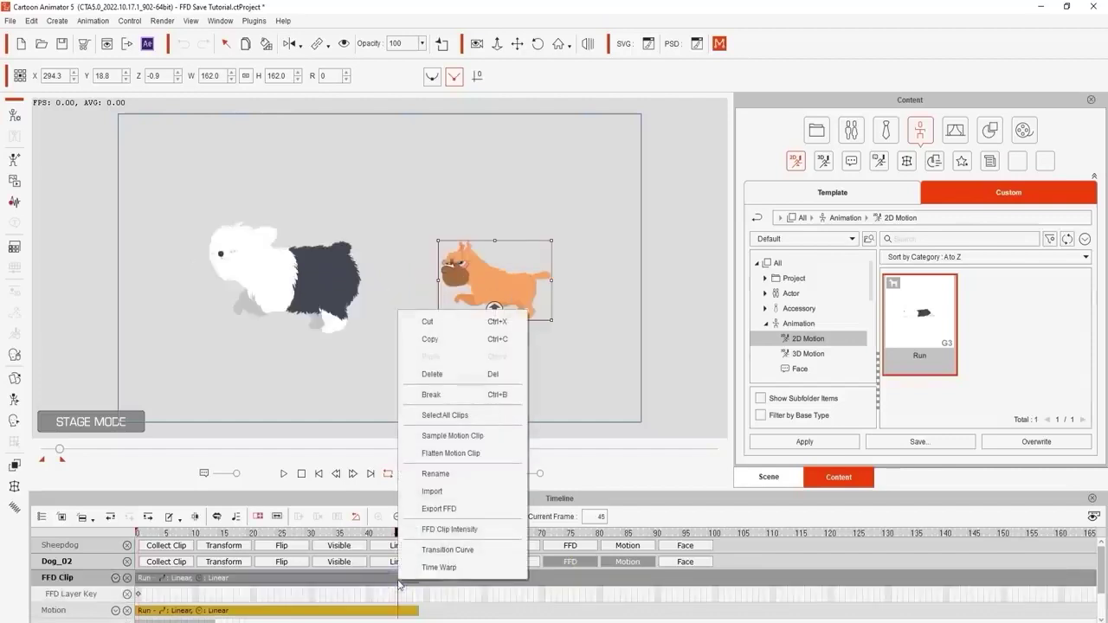
left_click(450, 529)
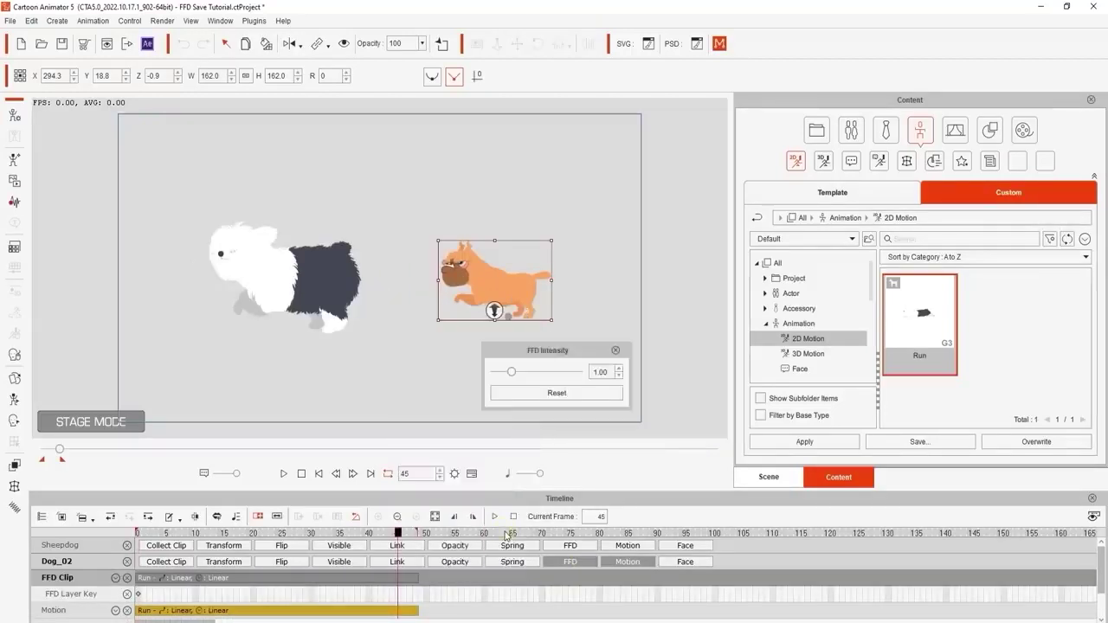
left_click_drag(515, 376, 549, 375)
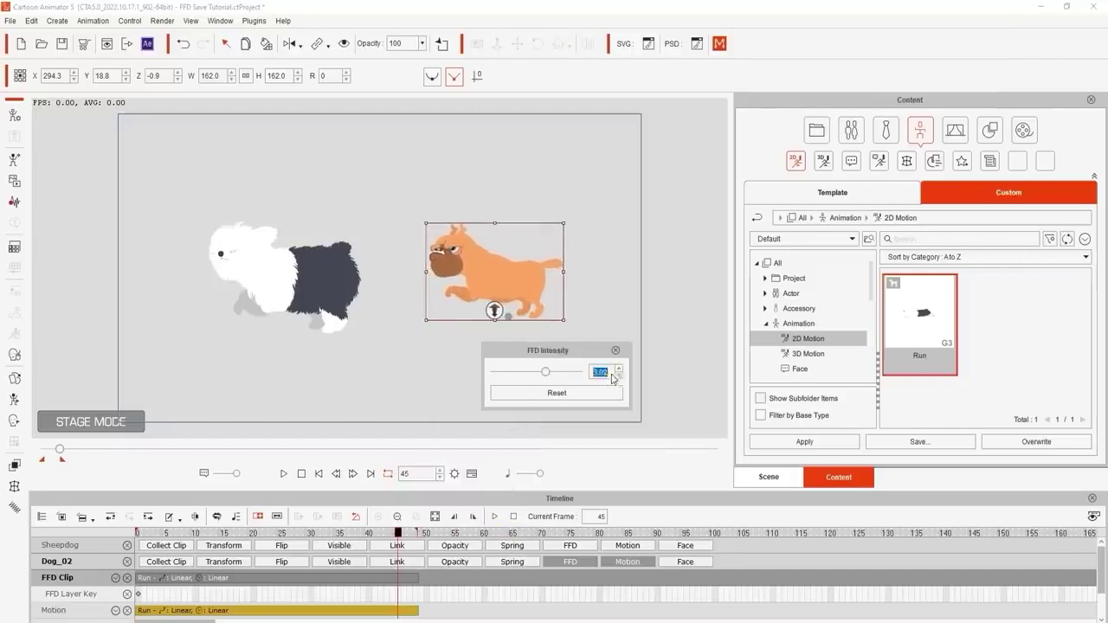
key("Return")
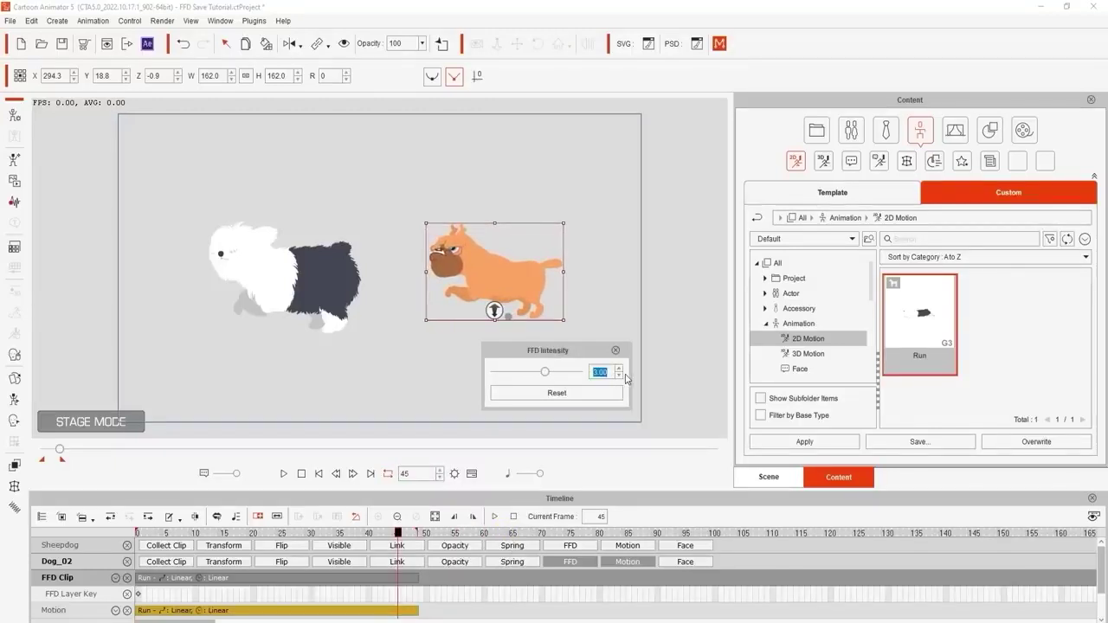
left_click(303, 477)
left_click(283, 473)
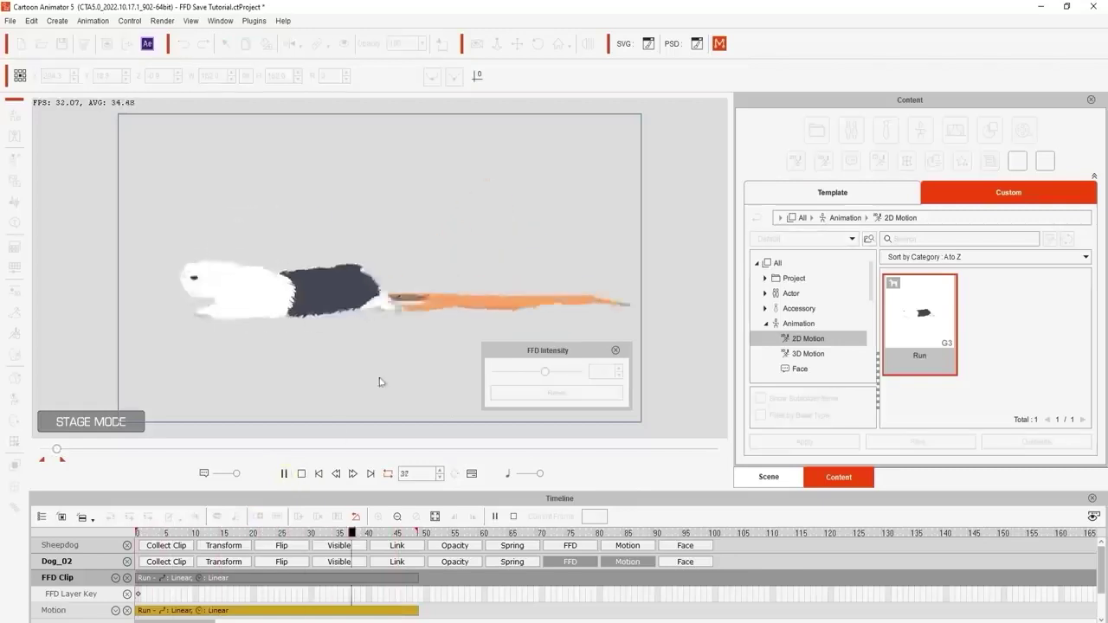
left_click(302, 476)
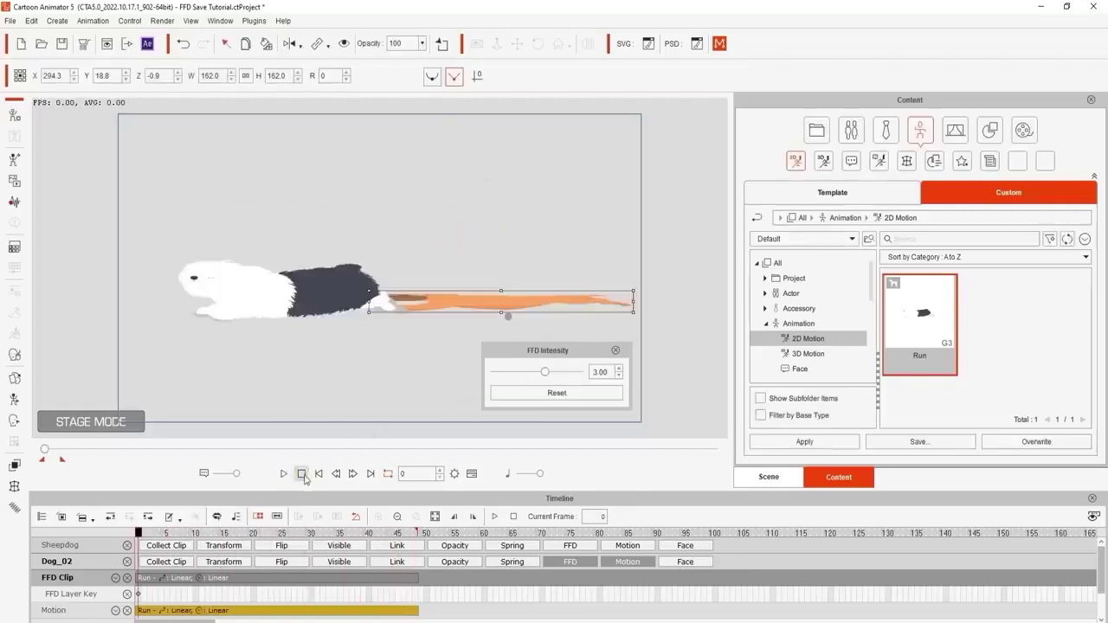
- Reduce the orange dog's FFD clip intensity to 1.5 and play the run
left_click_drag(543, 378, 529, 383)
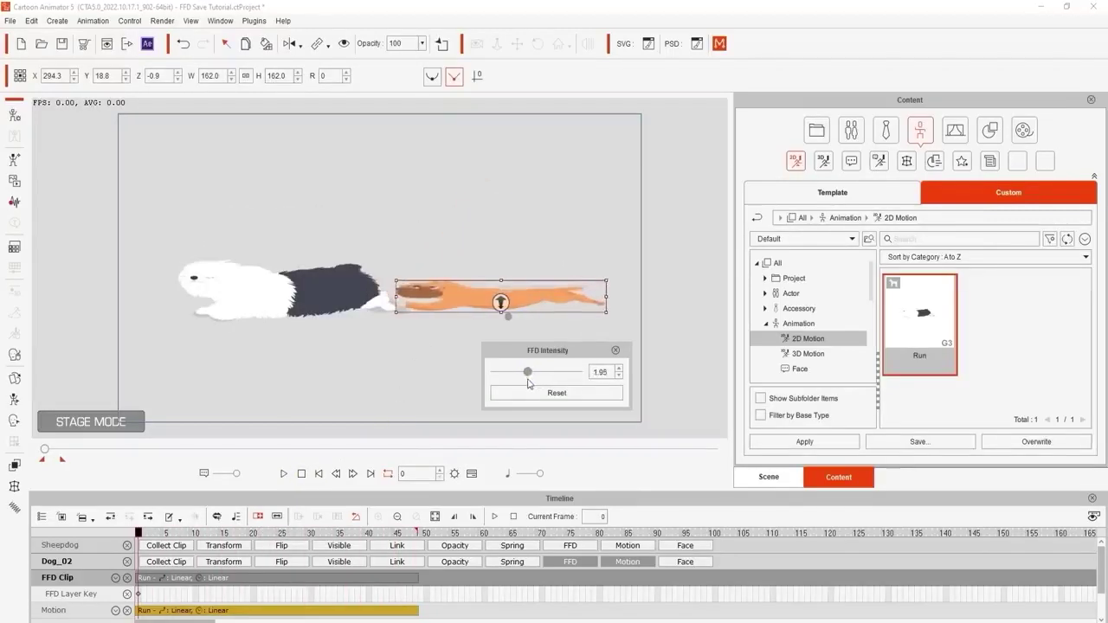
double_click(609, 378)
type("1.5")
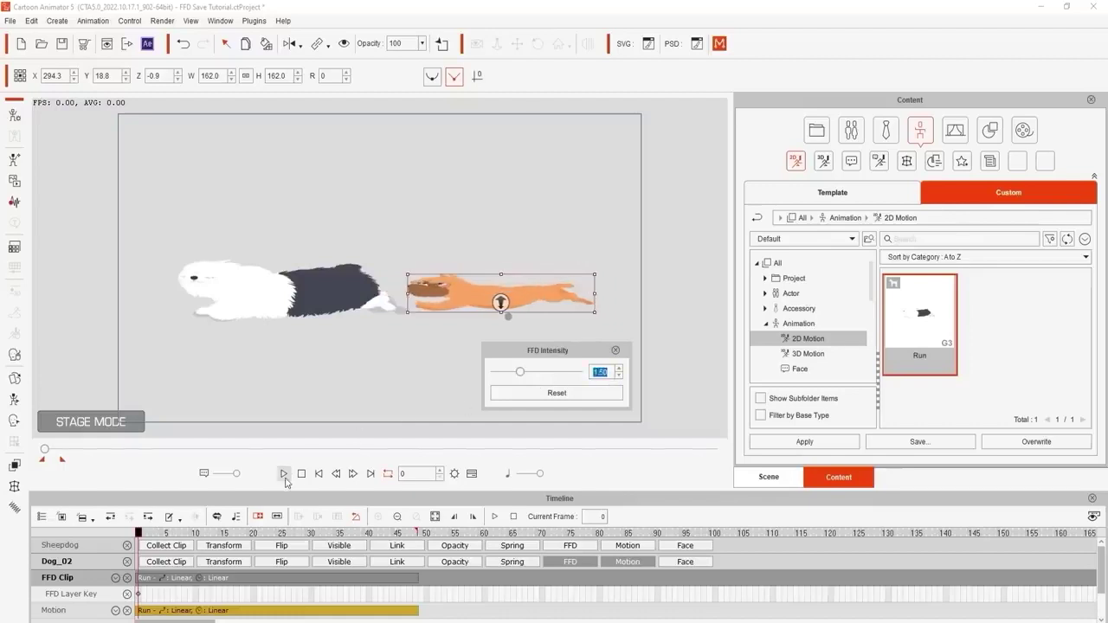
left_click(284, 475)
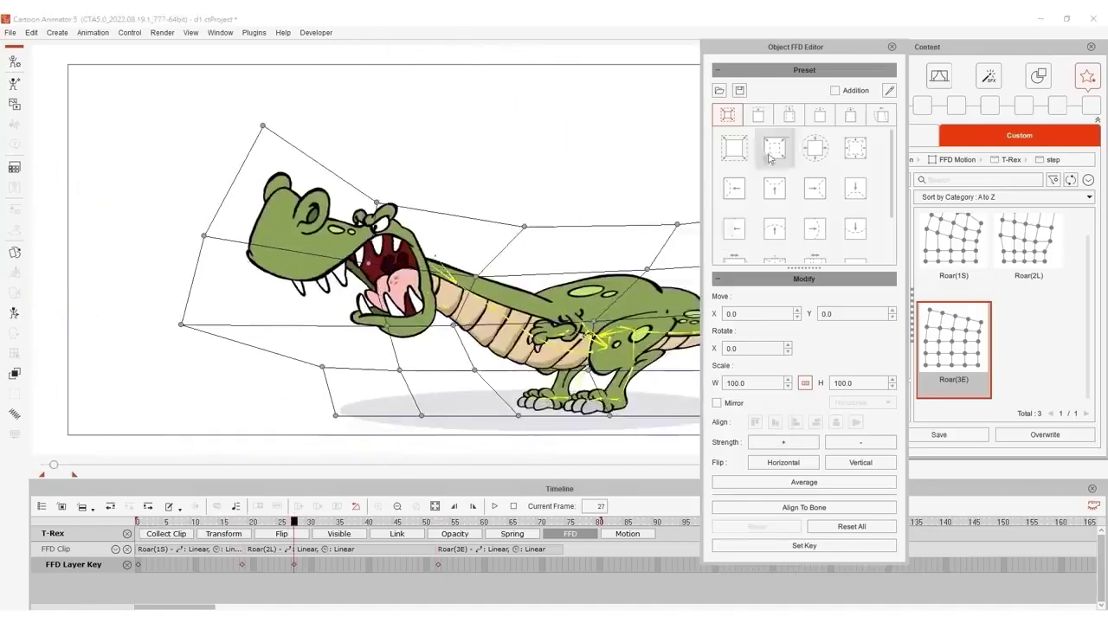
- Apply an FFD preset from the first set and a left-side preset from the fourth set to the T-Rex's lattice at frame 27
left_click(855, 150)
left_click(790, 117)
left_click(820, 115)
left_click(855, 151)
- Select the lattice points around the T-Rex's head, move them -18 in X, scale them to 127 and adjust their rotation
left_click_drag(151, 97, 433, 348)
scroll(742, 386, "up", 20)
scroll(747, 316, "down", 18)
left_click(750, 354)
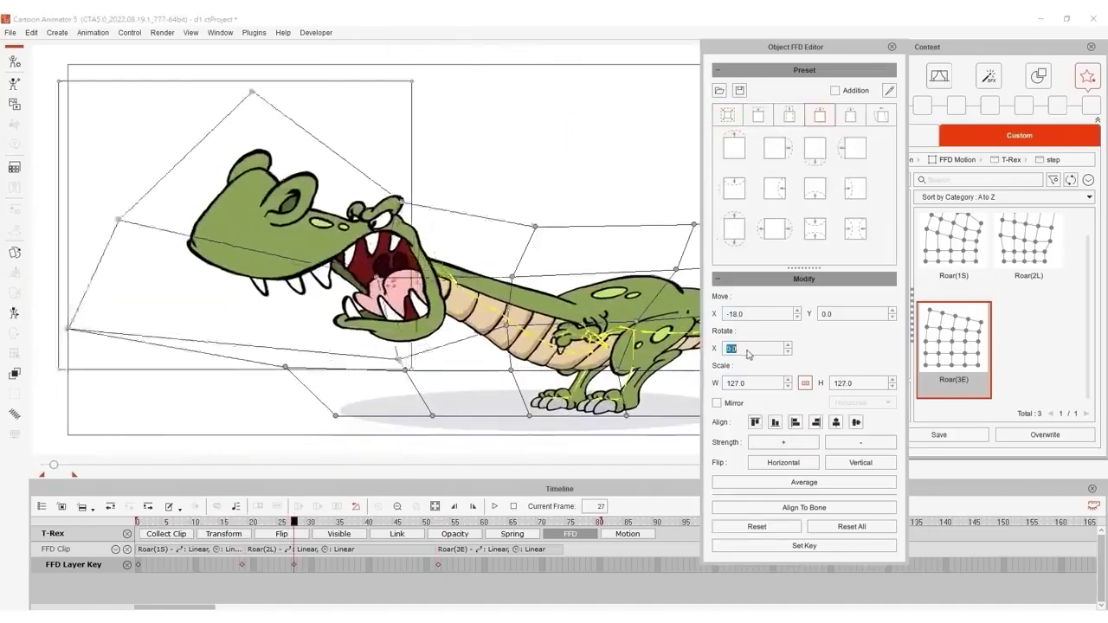
scroll(749, 354, "up", 5)
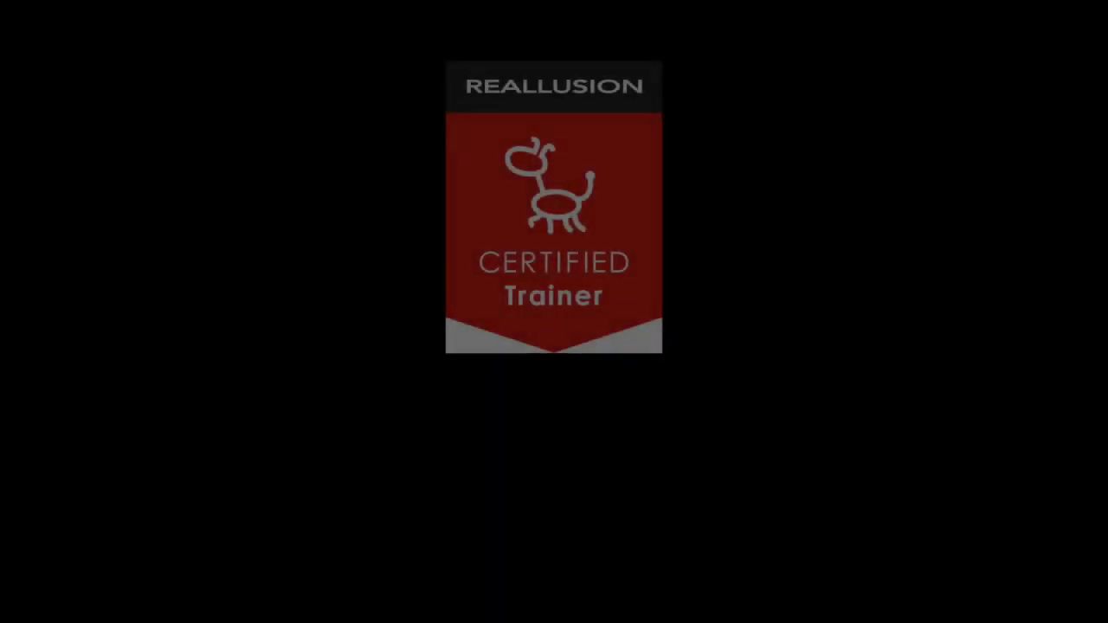